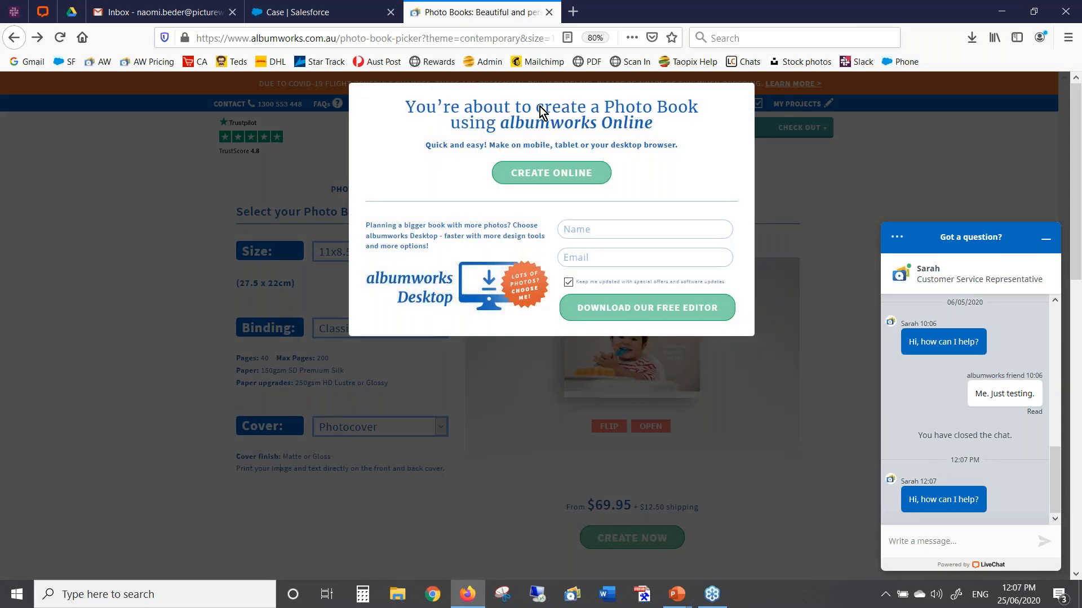
# Step: Launch the online editor for the new photo book and bring up the registration form
pyautogui.click(550, 172)
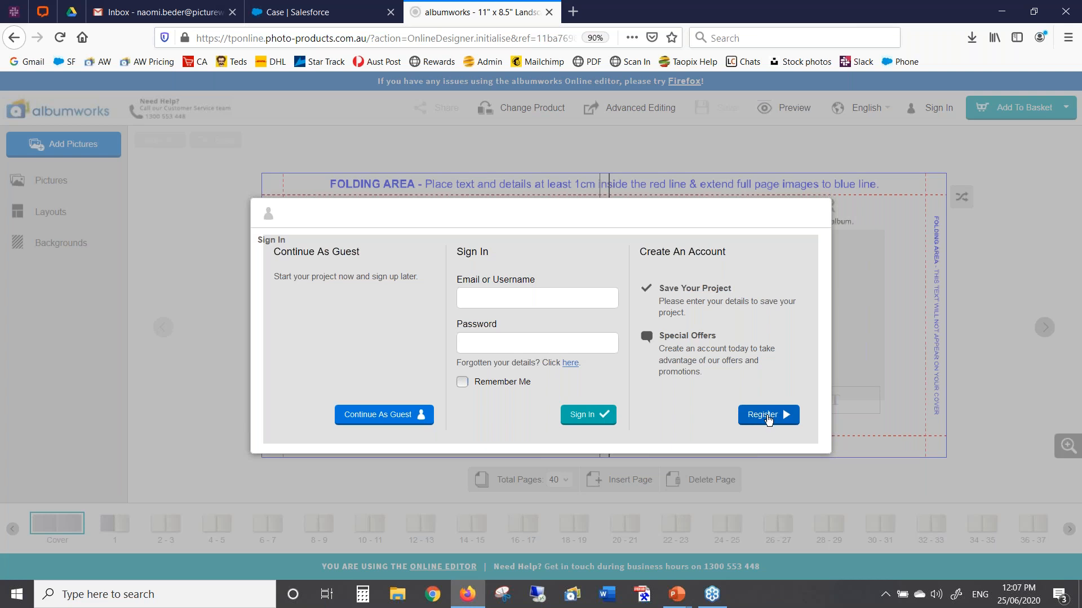
pyautogui.click(768, 419)
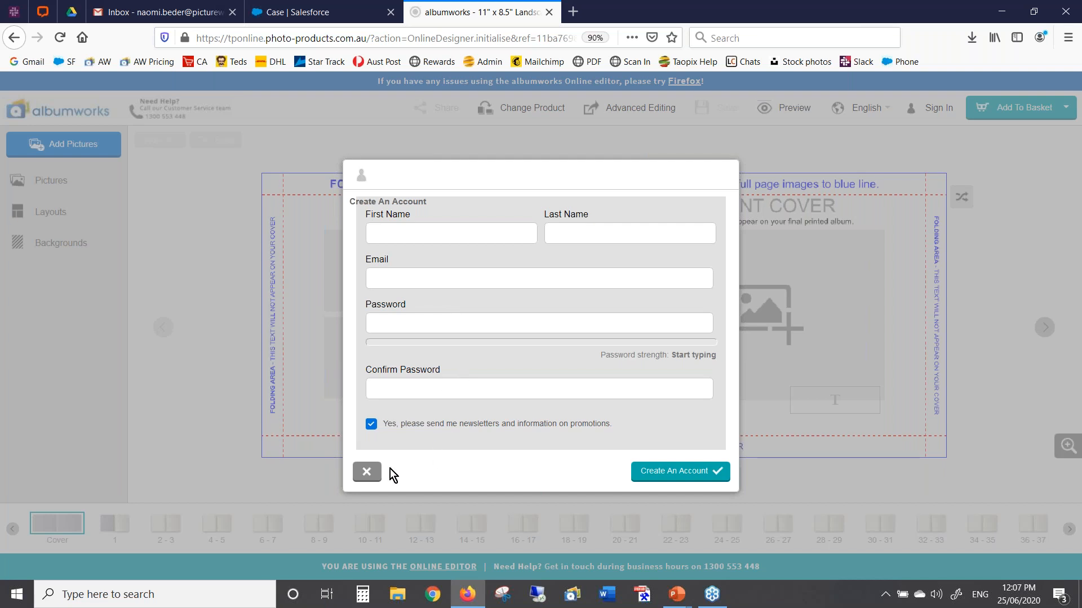
# Step: Skip registration, sign in with the saved login, and decline the HD upgrade offer
pyautogui.click(369, 475)
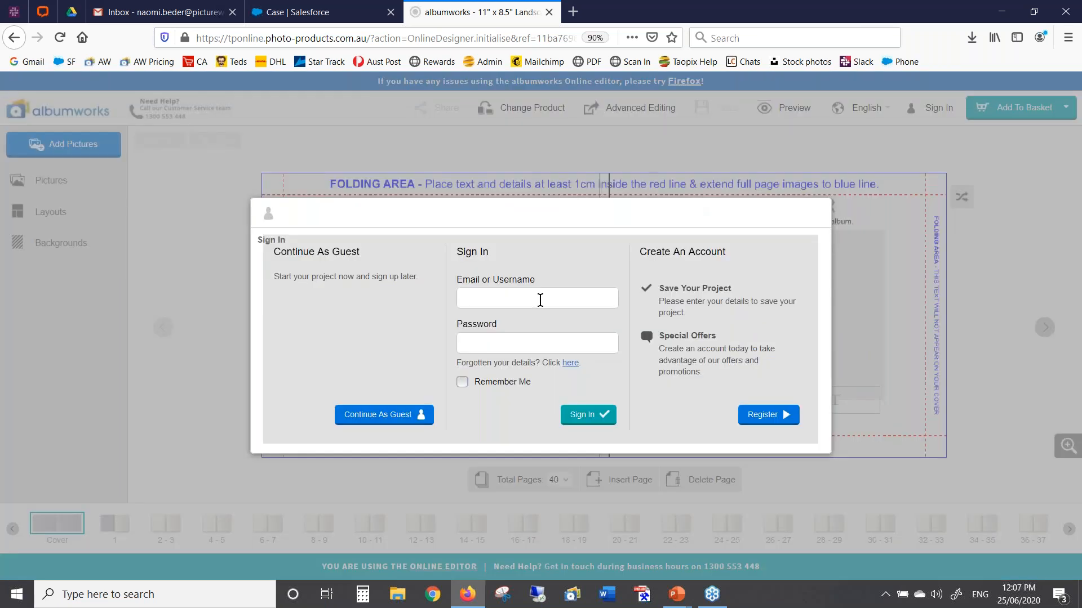
pyautogui.click(534, 300)
pyautogui.click(527, 323)
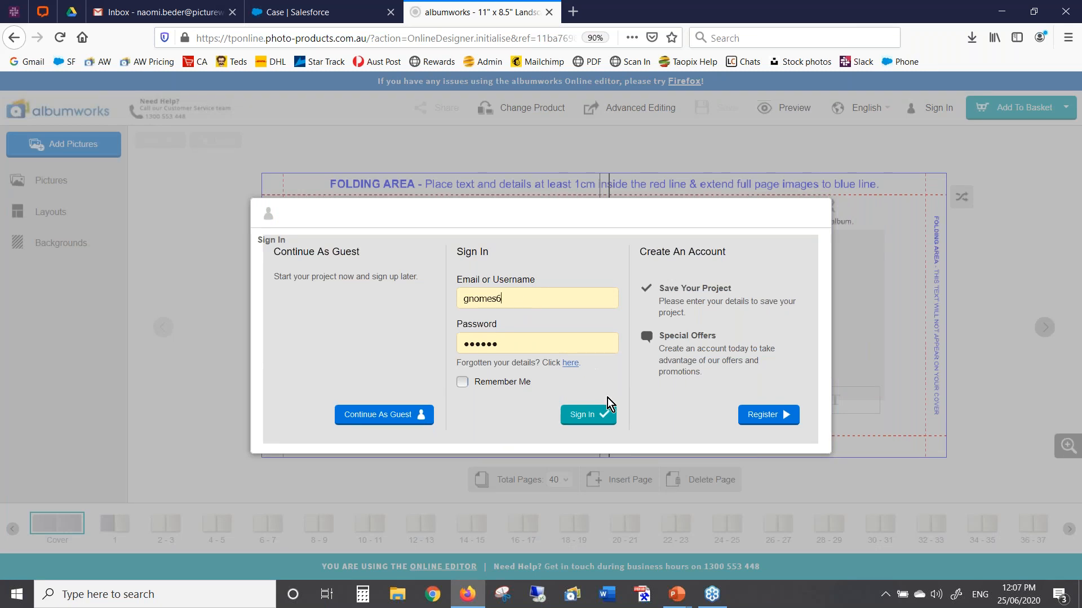
pyautogui.click(598, 423)
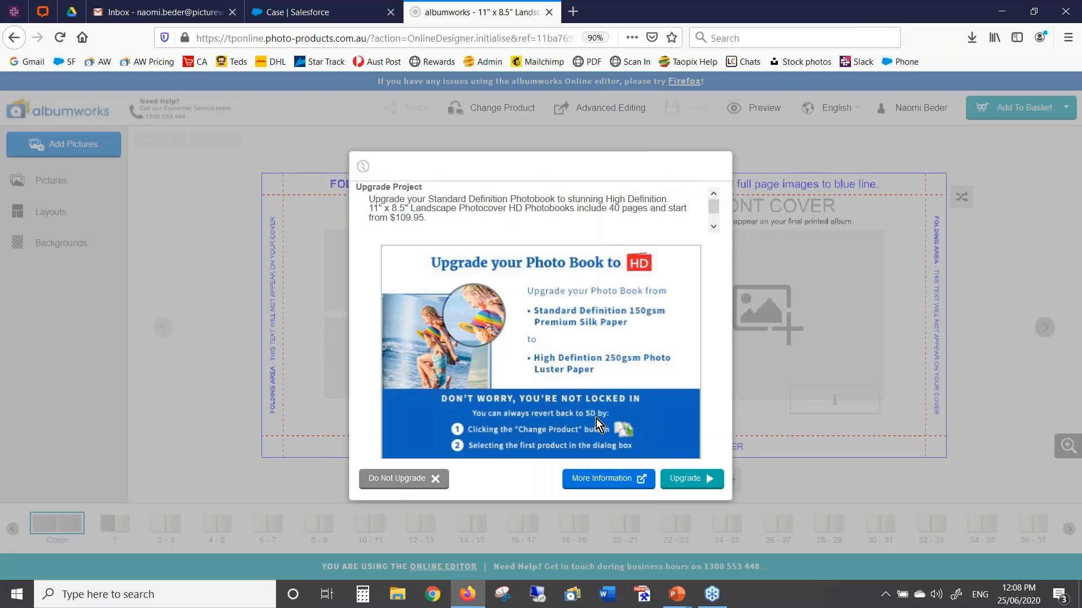
pyautogui.click(685, 480)
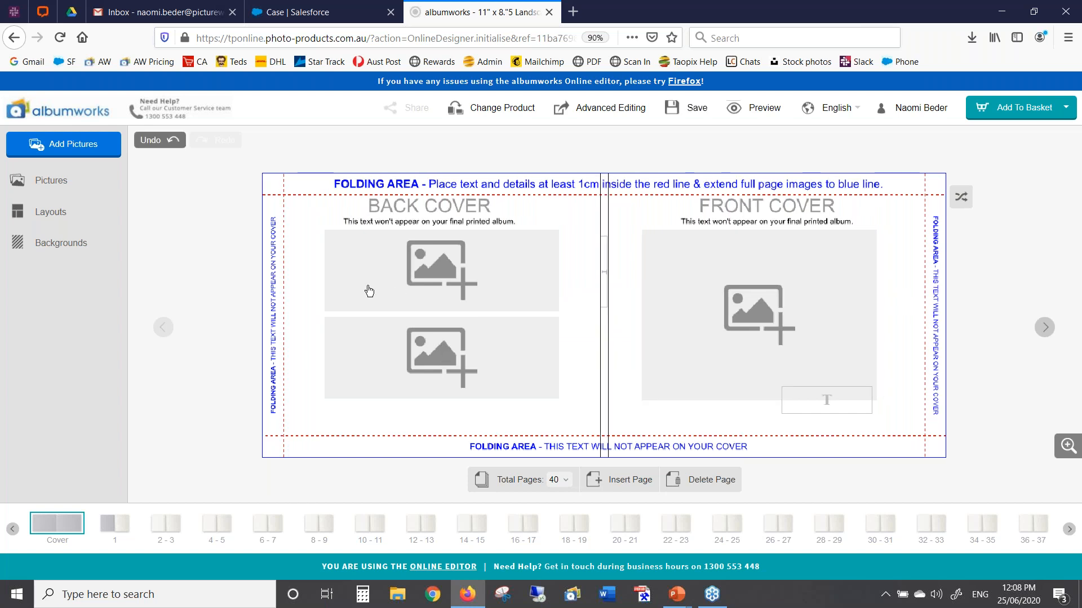
# Step: Upload every photo in the Animals folder from the computer into the project
pyautogui.click(71, 148)
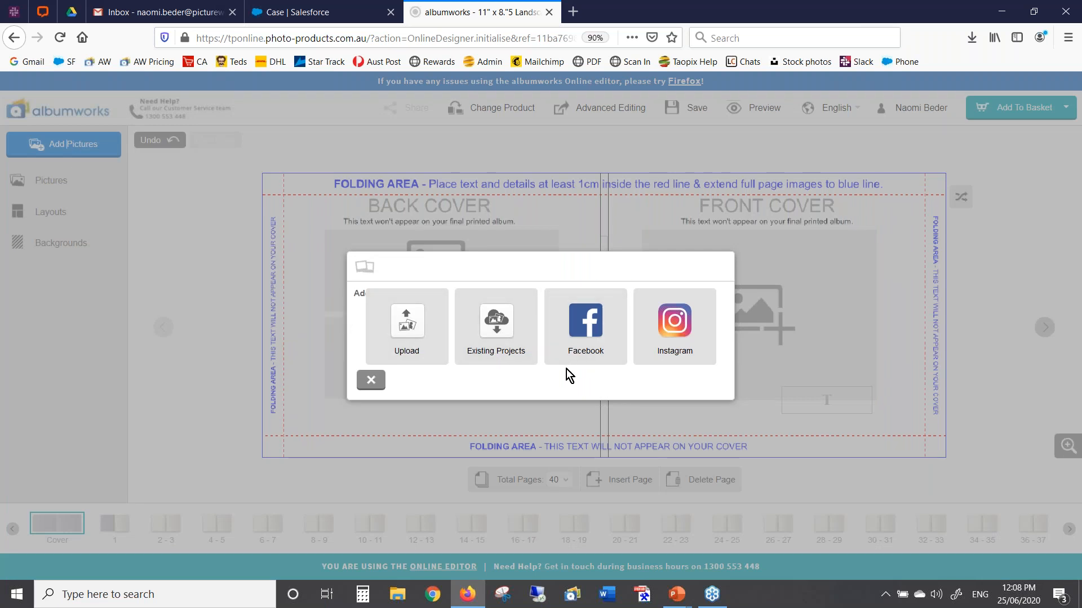
pyautogui.click(414, 330)
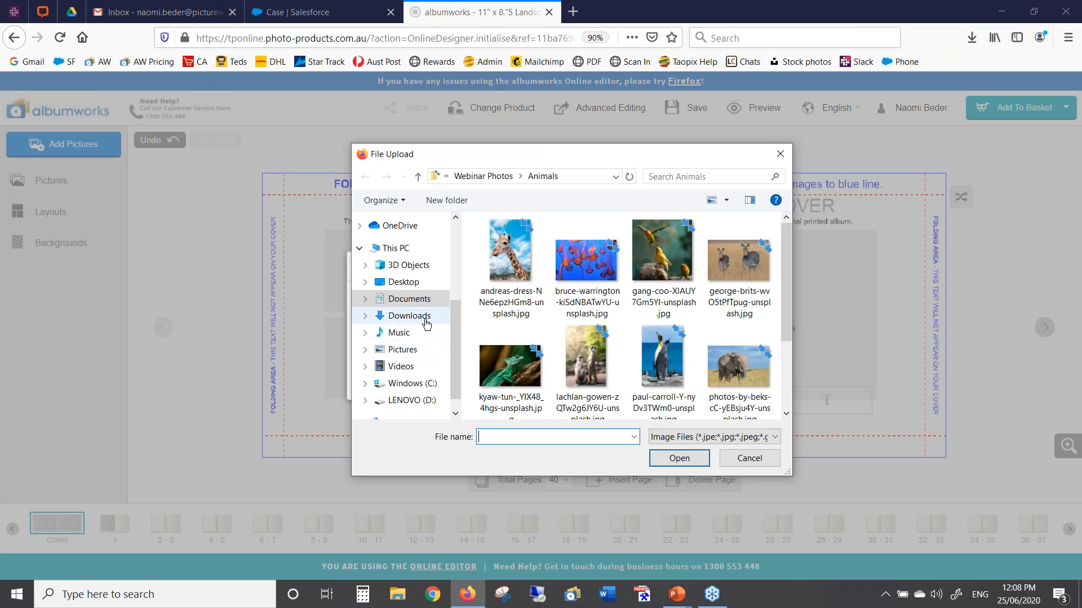
pyautogui.click(501, 265)
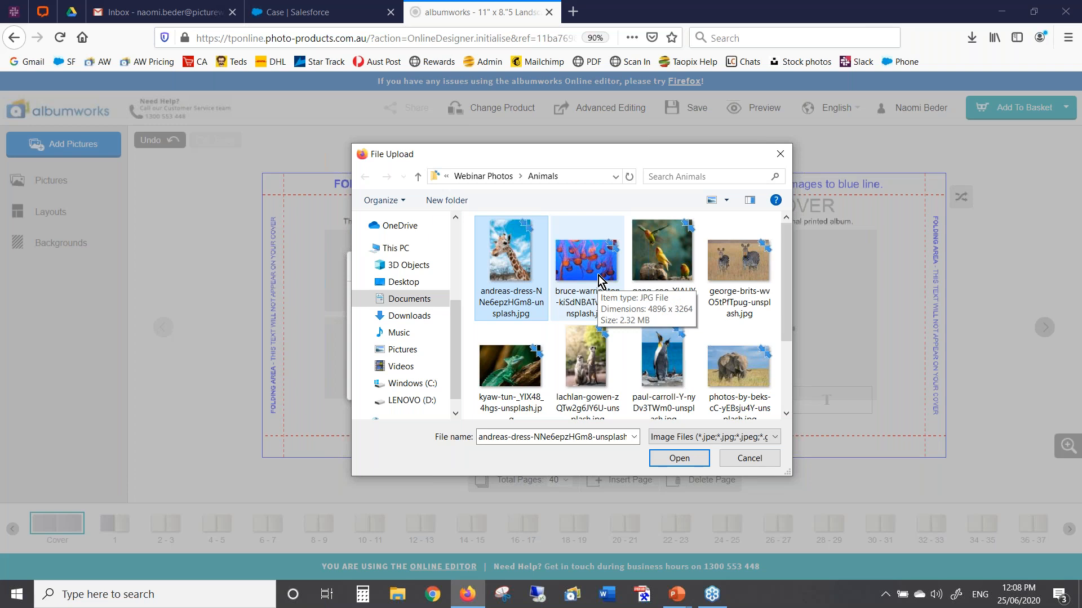
pyautogui.hotkey('ctrl', 'a')
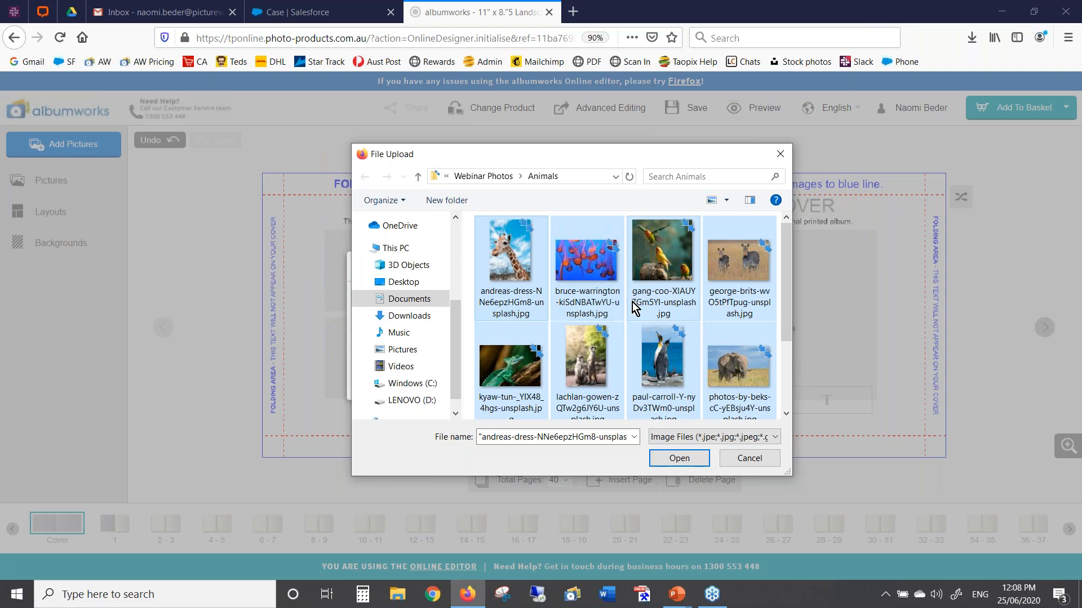
pyautogui.click(688, 457)
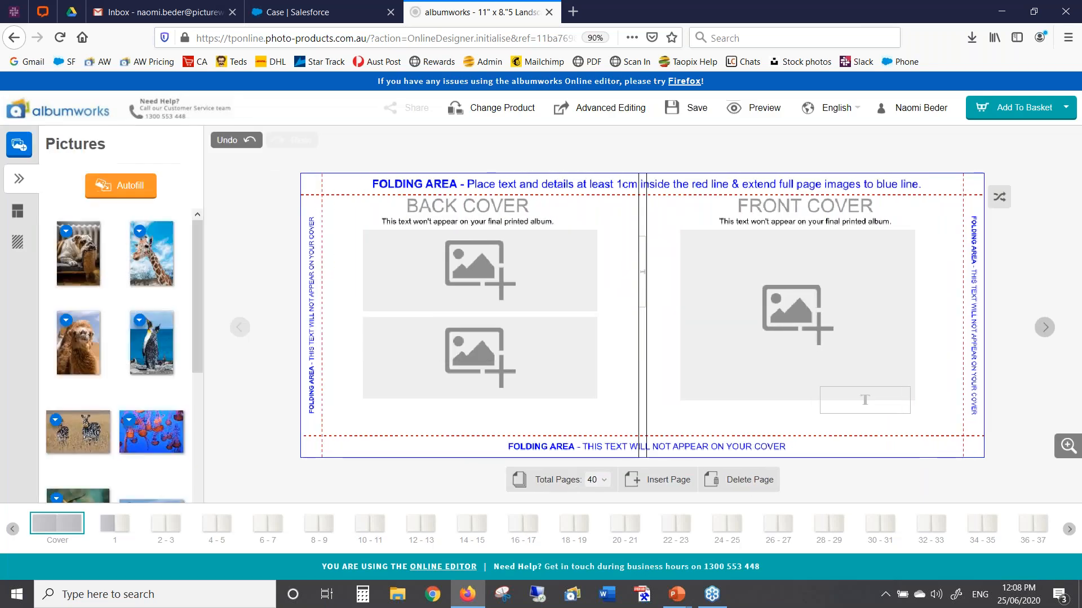
pyautogui.moveTo(197, 260); pyautogui.dragTo(204, 237)
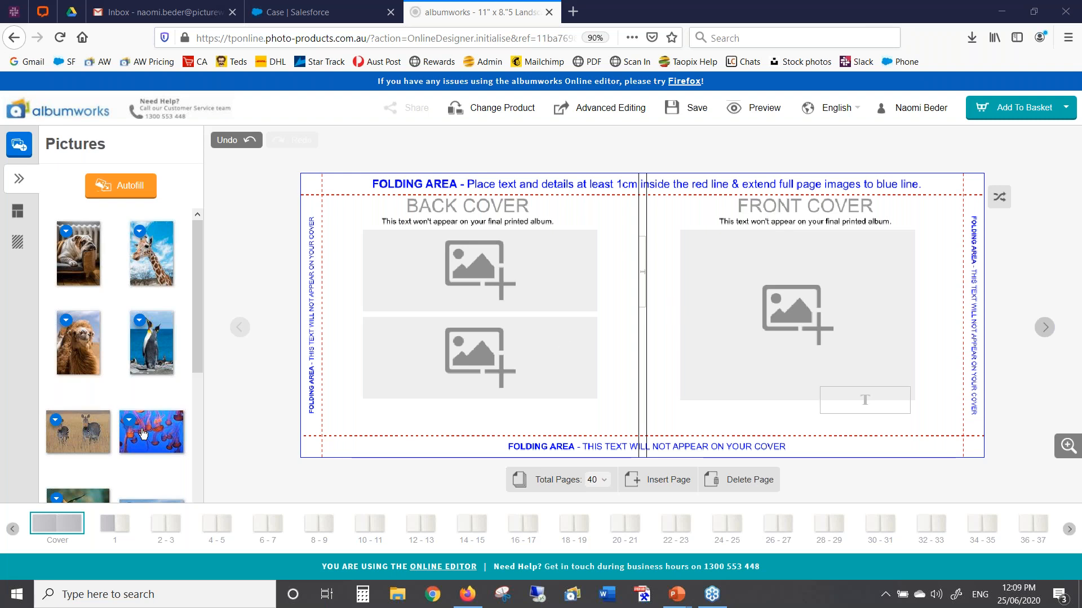
# Step: Drop the jellyfish photo into the front cover picture box and close its options menu
pyautogui.moveTo(144, 435); pyautogui.dragTo(820, 307)
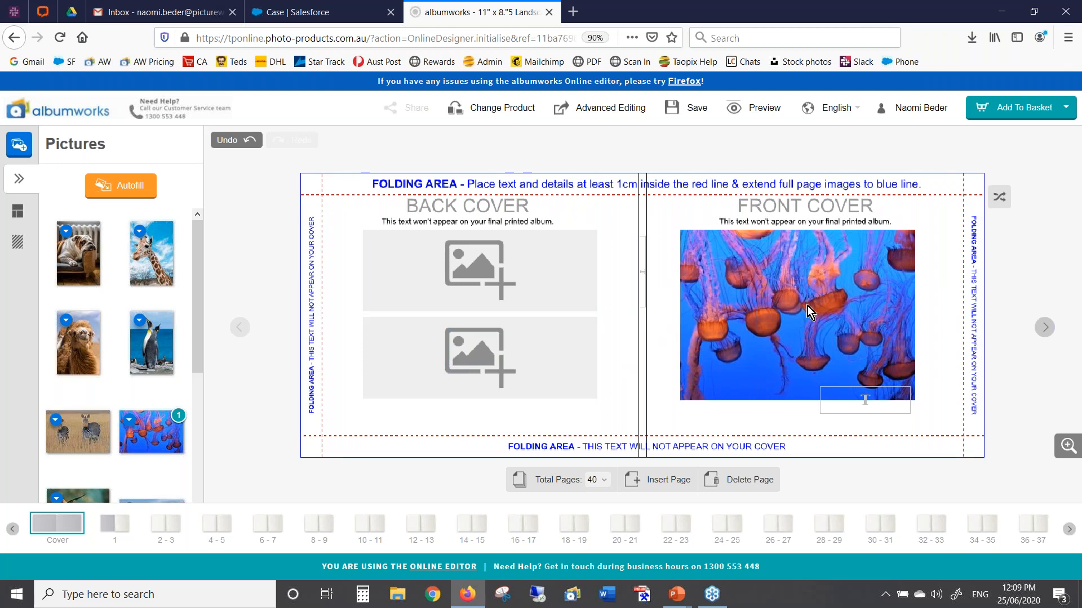
pyautogui.click(816, 289)
pyautogui.moveTo(839, 277); pyautogui.dragTo(800, 282)
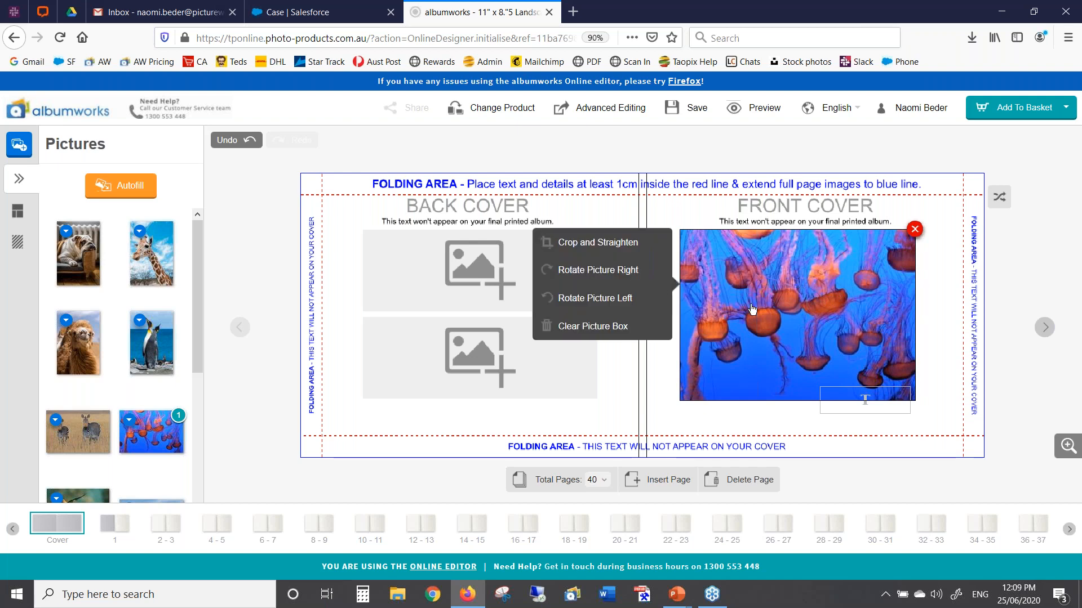
pyautogui.click(785, 298)
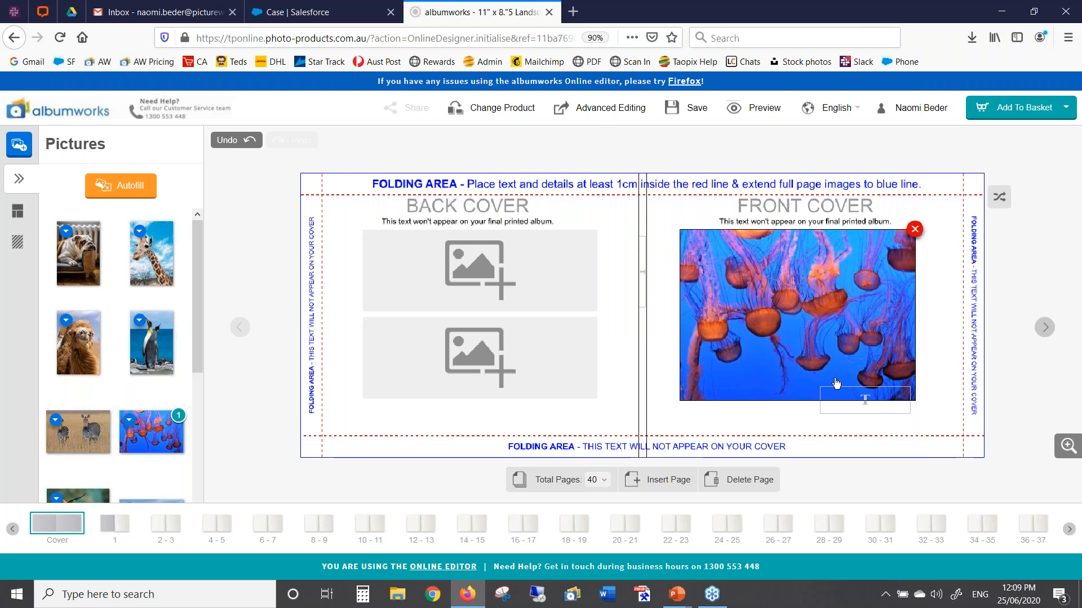
# Step: Enter 'Jellyfish' as the caption text in the box below the cover photo
pyautogui.doubleClick(859, 408)
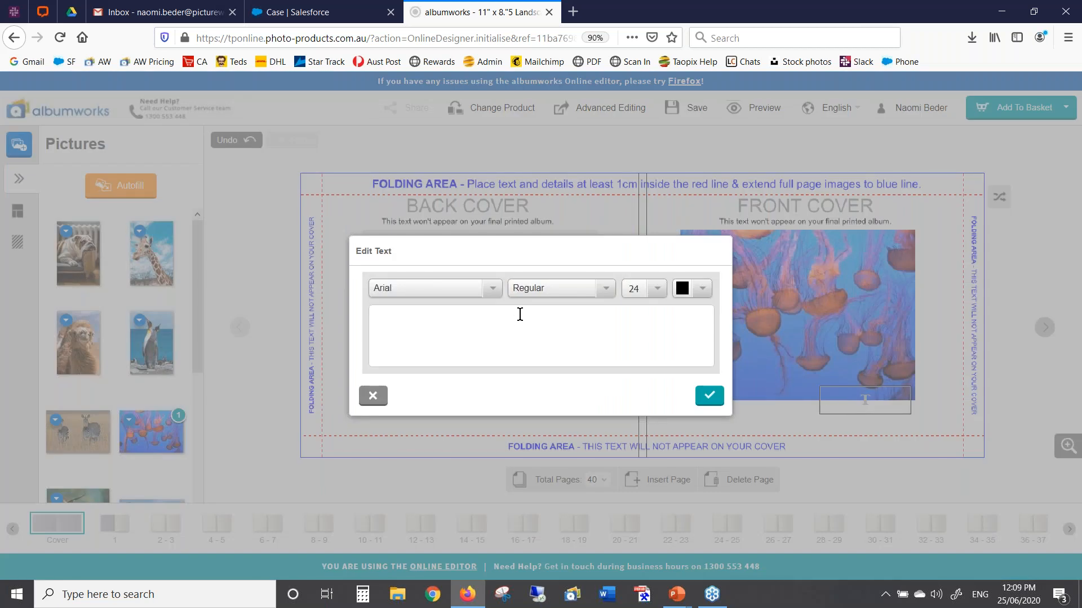
pyautogui.write('Jellyfish')
pyautogui.click(707, 400)
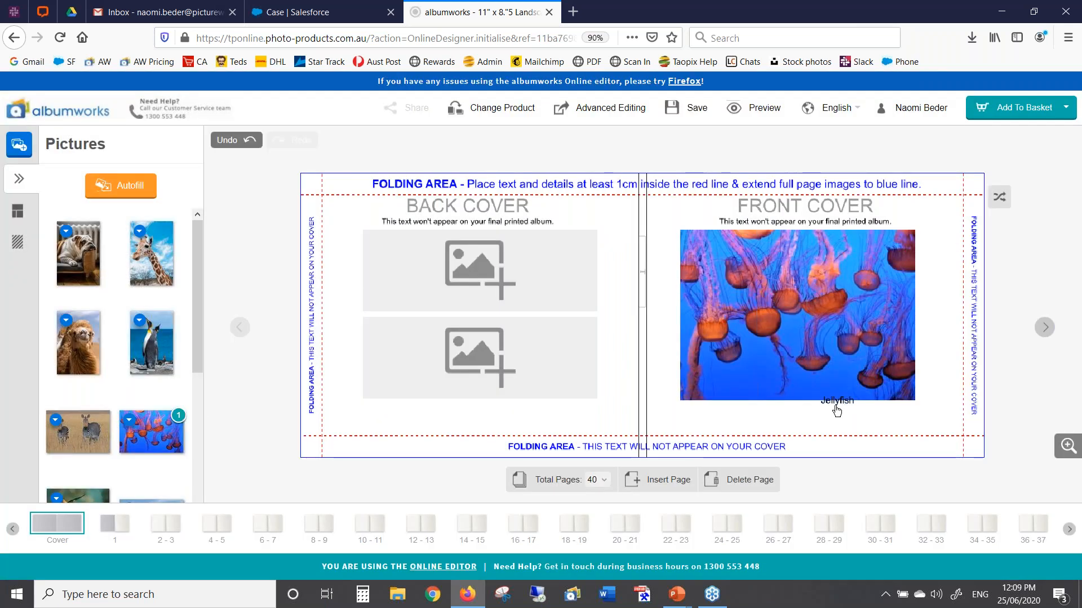
# Step: Switch the editor to advanced editing mode
pyautogui.click(19, 217)
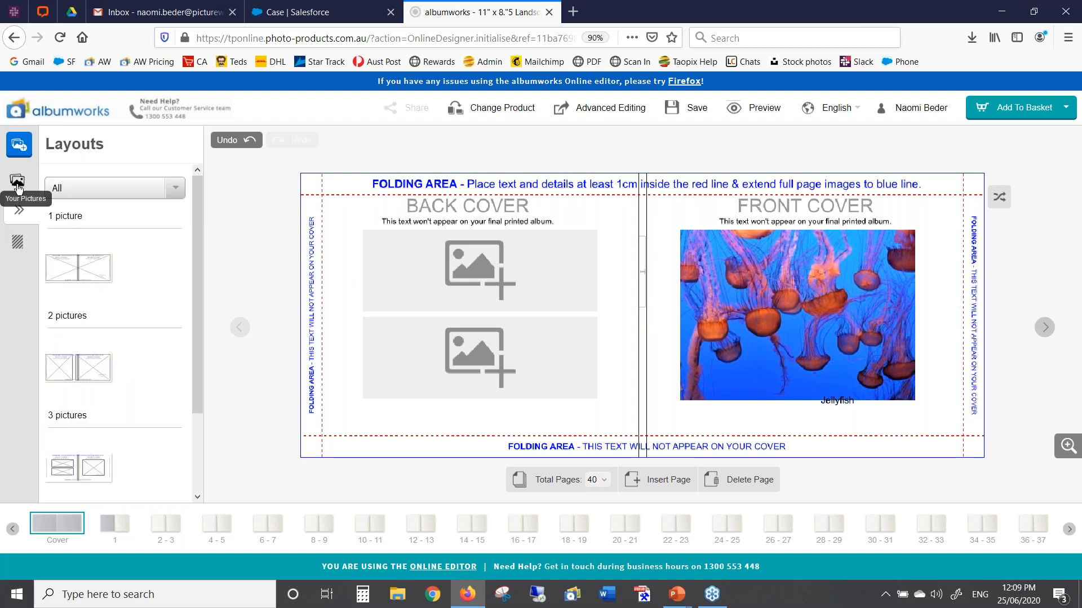
pyautogui.click(19, 182)
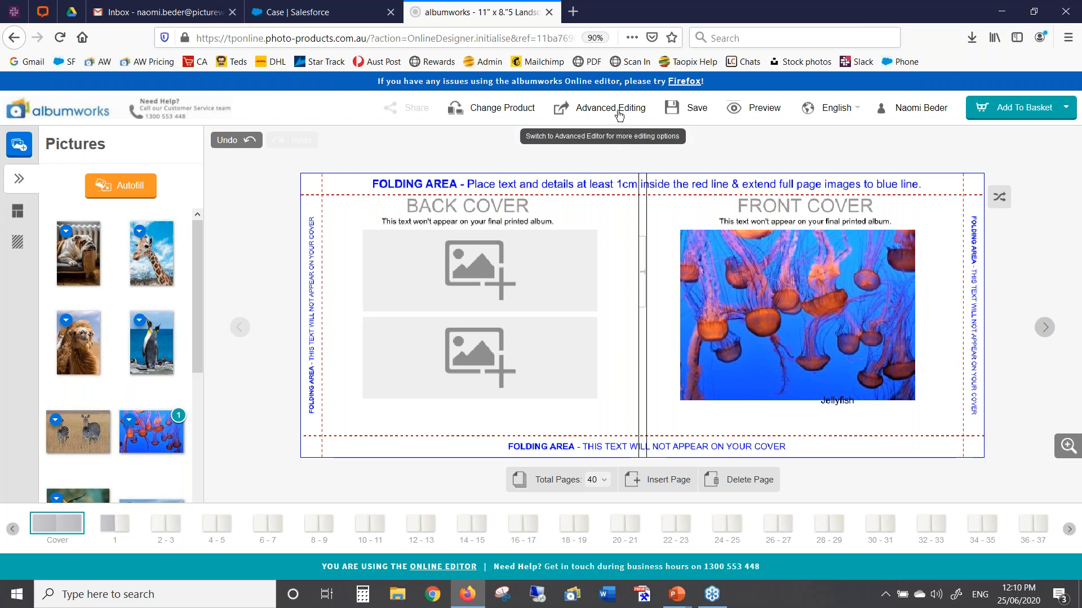
pyautogui.click(599, 108)
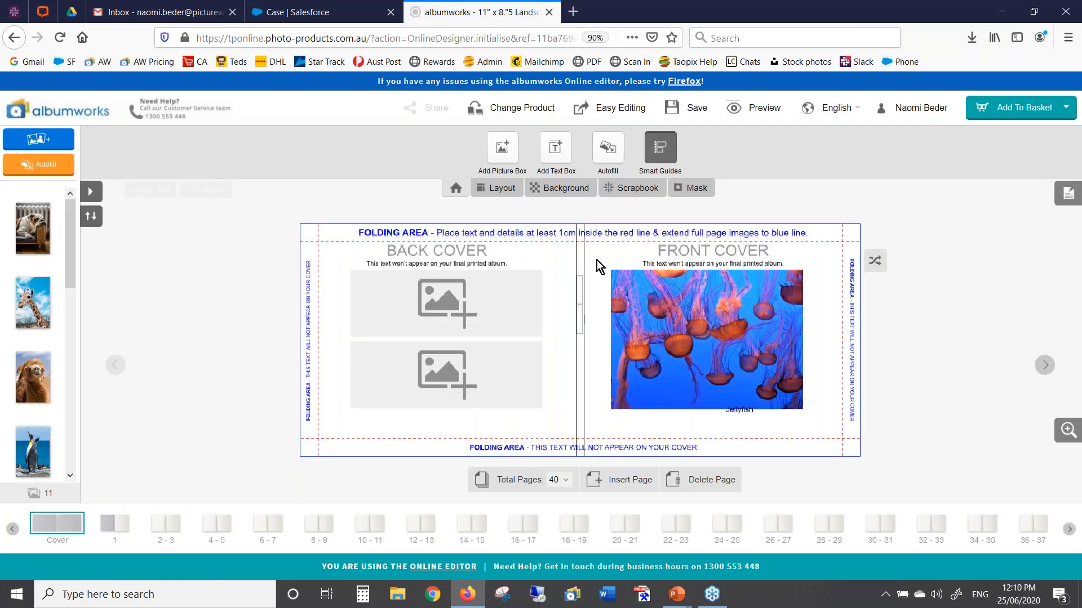
# Step: Nudge the jellyfish photo up and right, and centre the Jellyfish caption beneath it
pyautogui.click(738, 306)
pyautogui.moveTo(738, 306)
pyautogui.mouseDown()
pyautogui.moveTo(759, 289)
pyautogui.moveTo(752, 301)
pyautogui.mouseUp()
pyautogui.click(749, 427)
pyautogui.moveTo(749, 427); pyautogui.dragTo(721, 430)
pyautogui.click(662, 425)
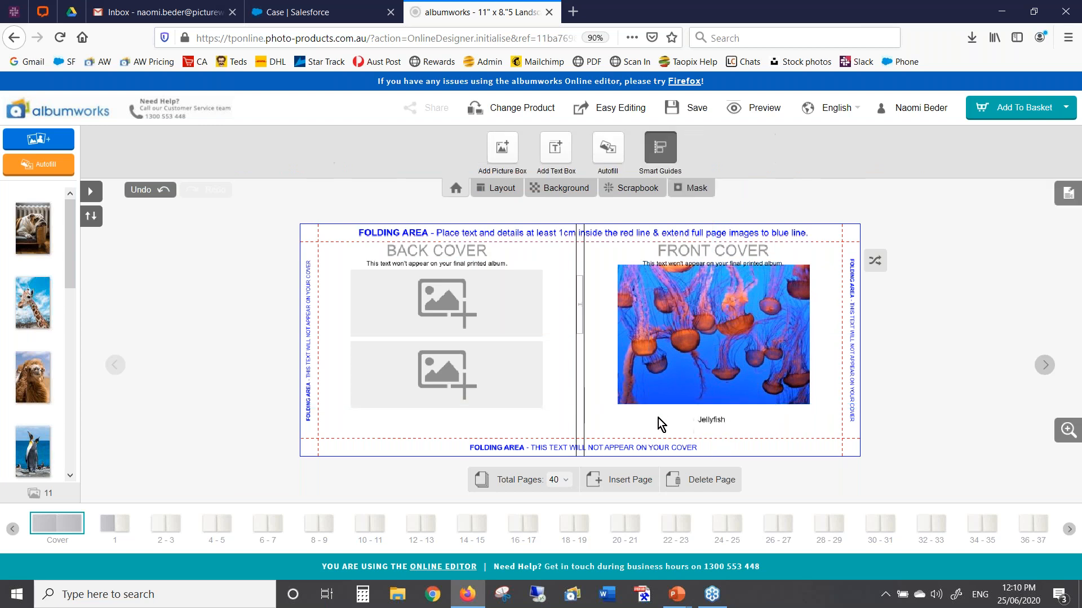
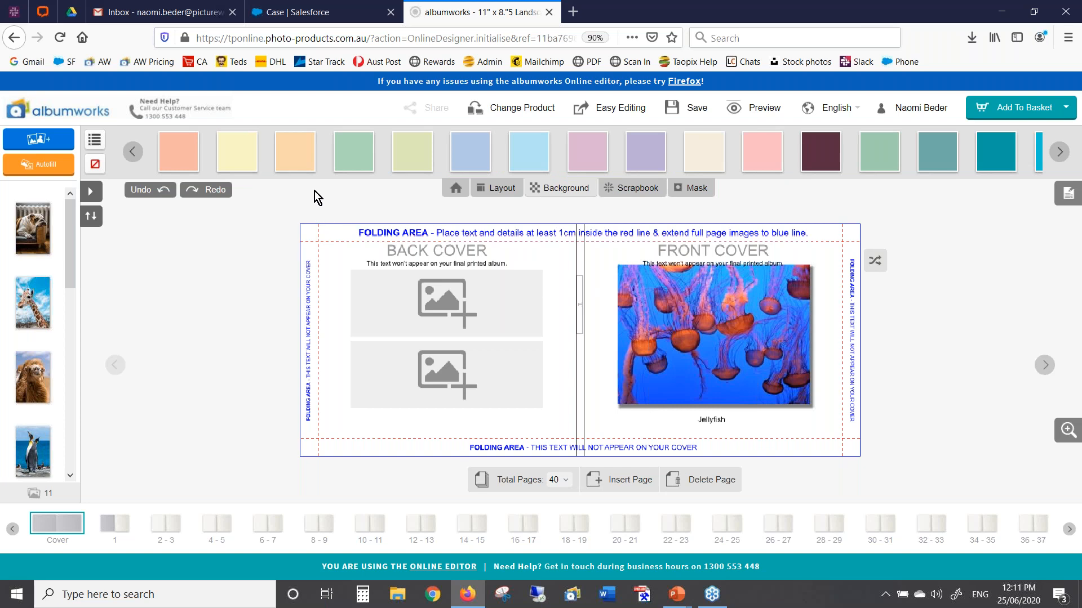
# Step: Drag the pastel green-and-blue chevron texture onto the cover spread as its background
pyautogui.click(1060, 154)
pyautogui.click(1063, 153)
pyautogui.click(1063, 153)
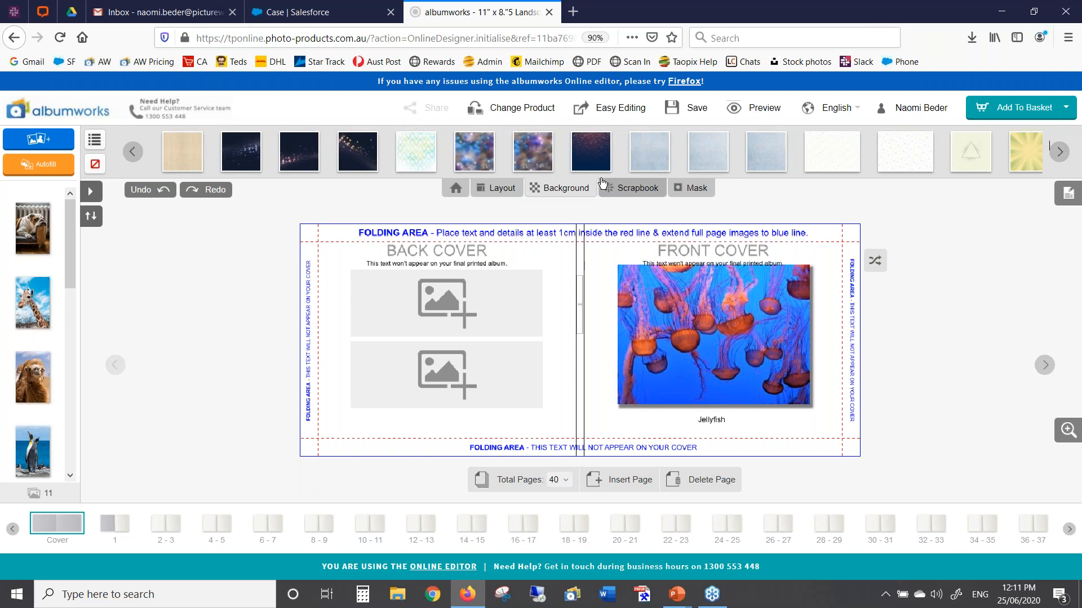
pyautogui.moveTo(415, 151); pyautogui.dragTo(572, 283)
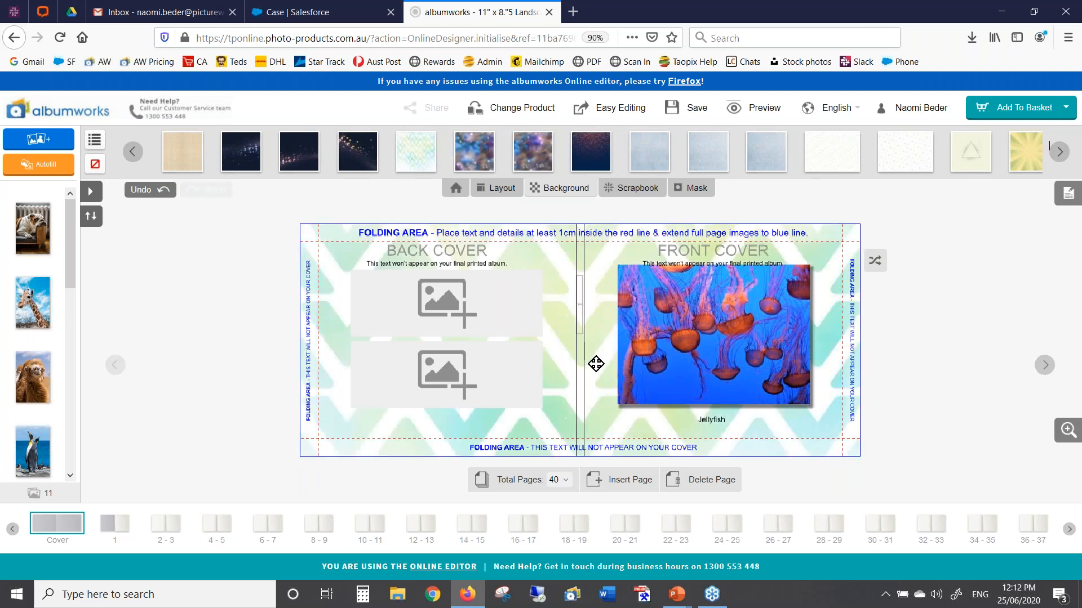
pyautogui.click(496, 194)
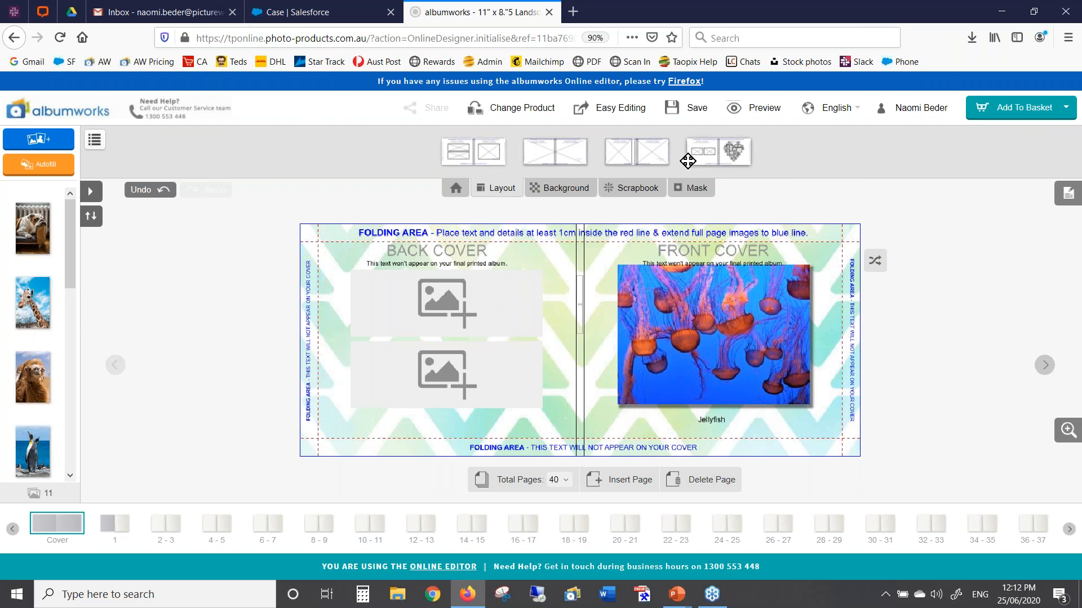
# Step: Go to page 1, show its layouts, and cancel the Edit Text dialog, leaving its text box empty
pyautogui.click(114, 524)
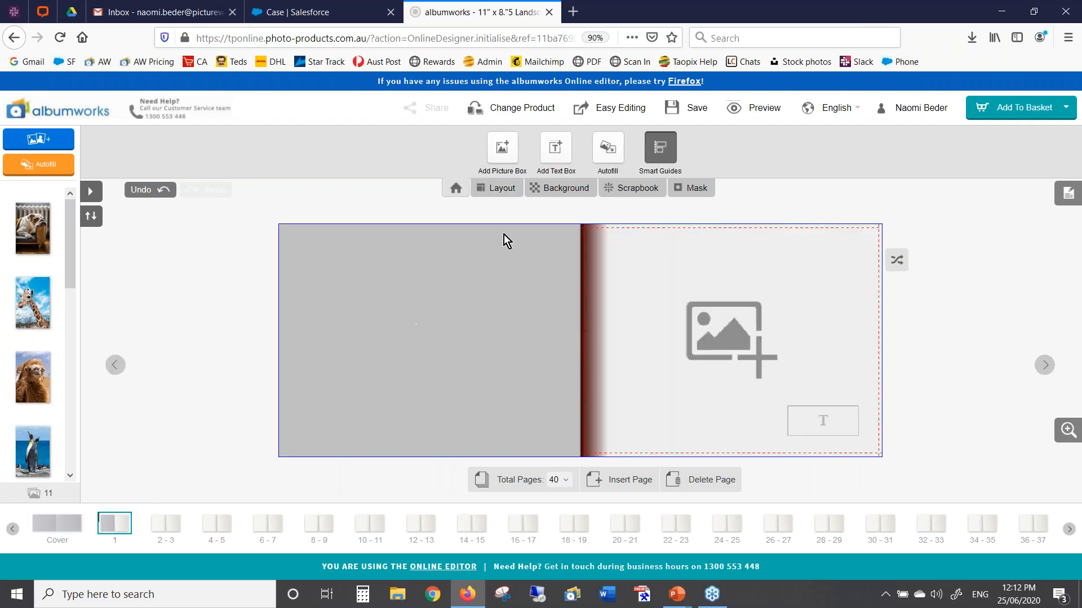
pyautogui.click(503, 192)
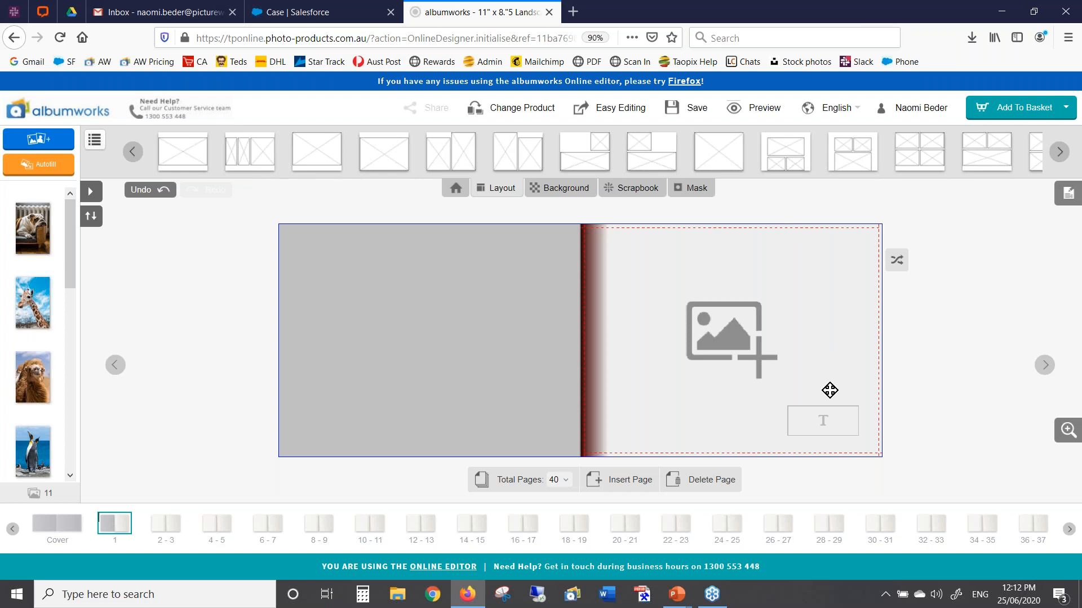
pyautogui.doubleClick(818, 417)
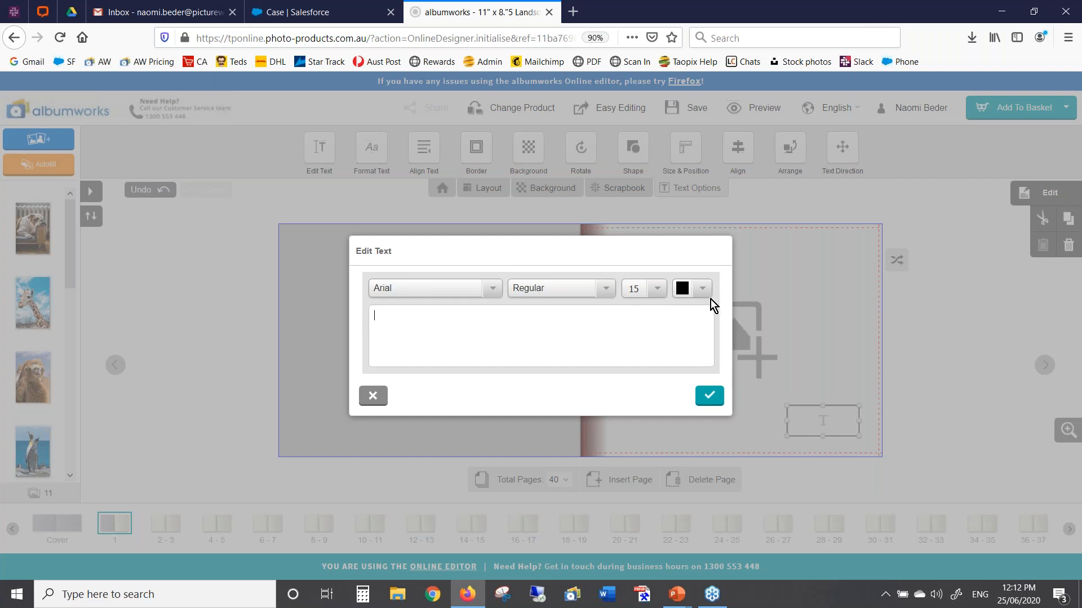
pyautogui.click(370, 394)
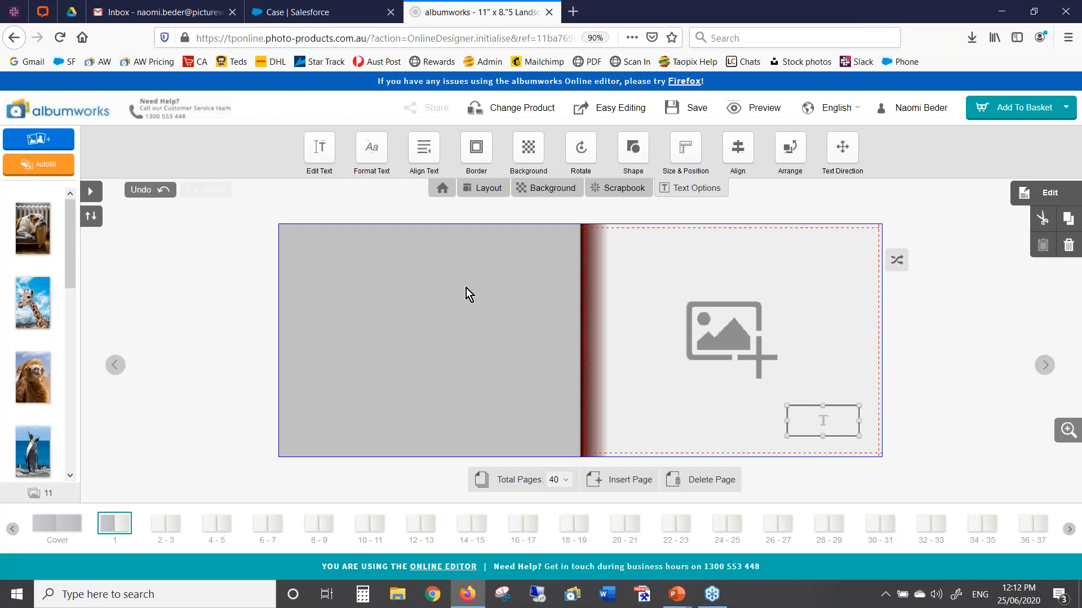
pyautogui.click(697, 110)
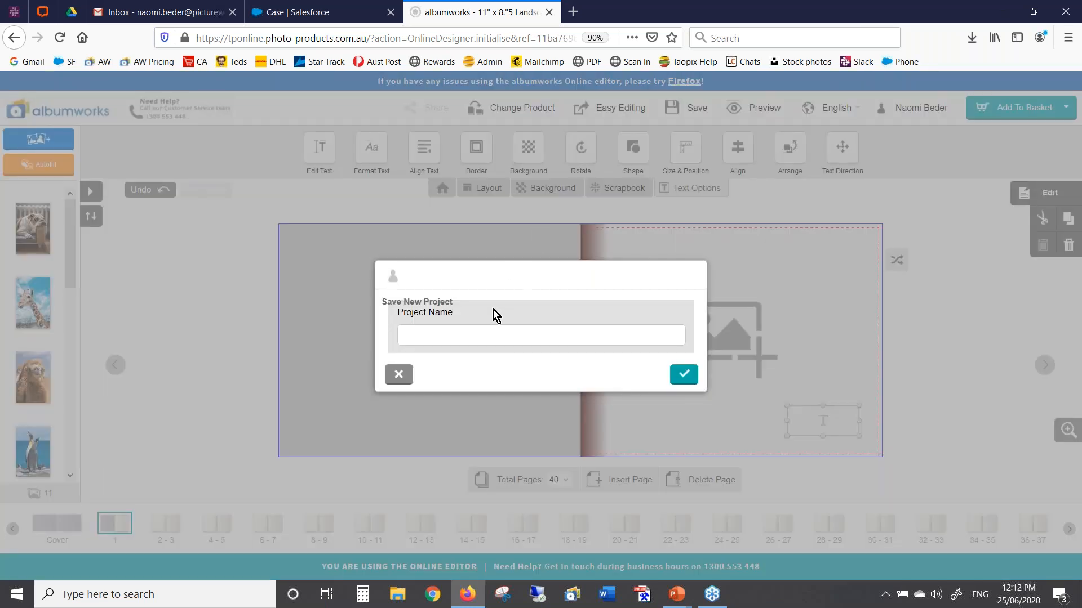
# Step: Enter 'Jellyfish' as the project name and confirm the save
pyautogui.click(482, 336)
pyautogui.write('Jellyfish')
pyautogui.click(684, 376)
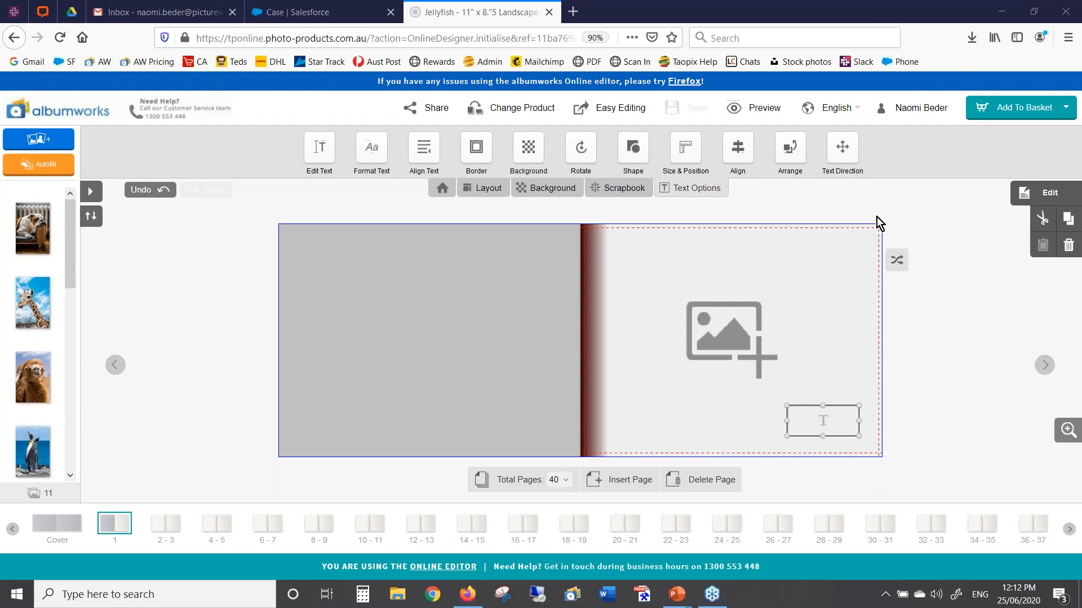
# Step: Close the editor tab and return to the albumworks website in a new tab
pyautogui.click(550, 12)
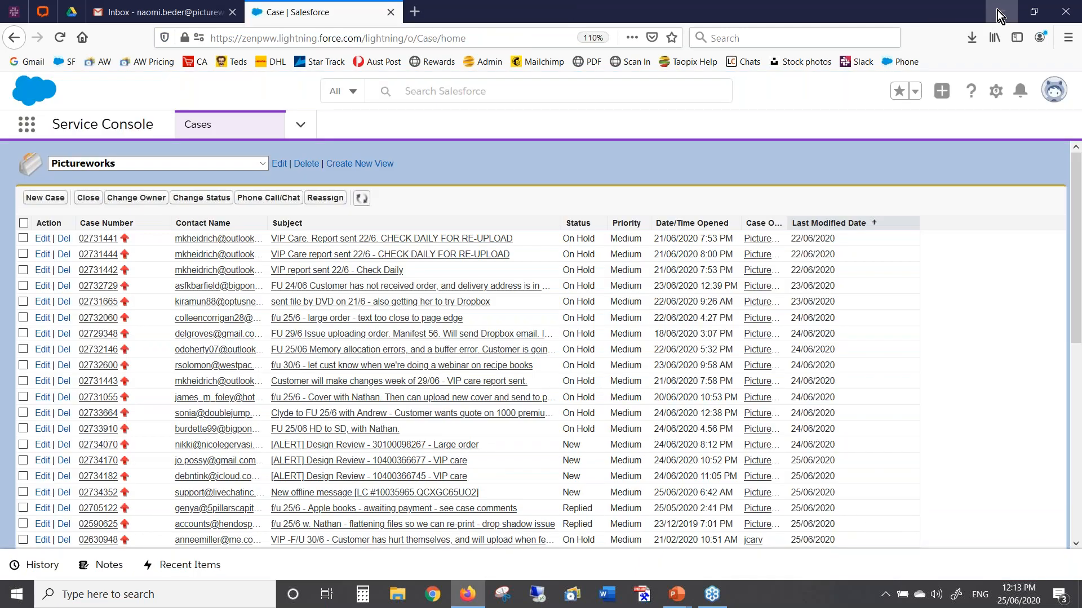
pyautogui.click(415, 12)
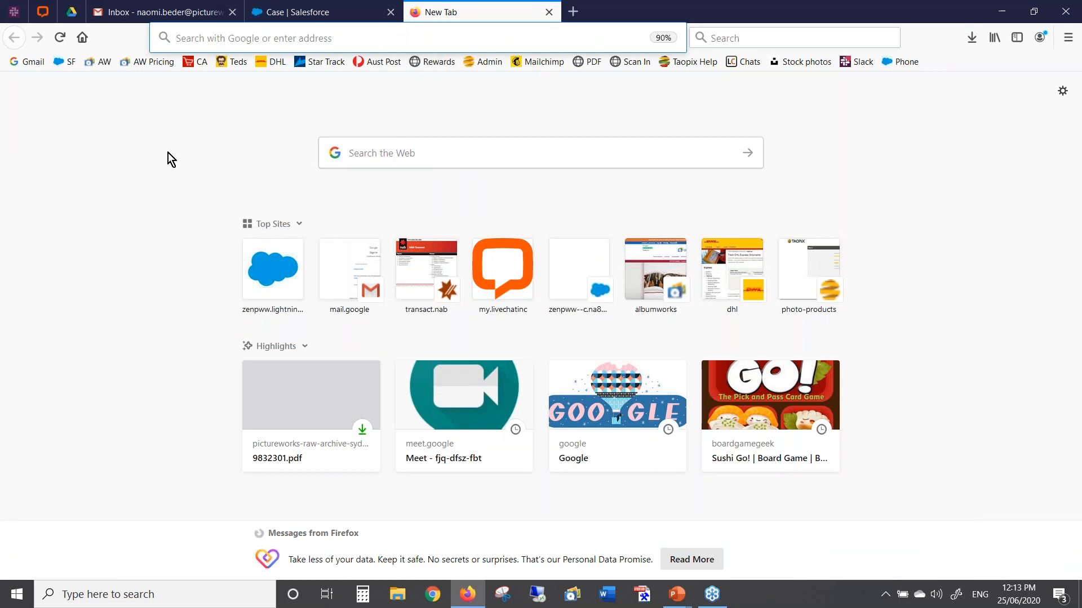
pyautogui.click(103, 63)
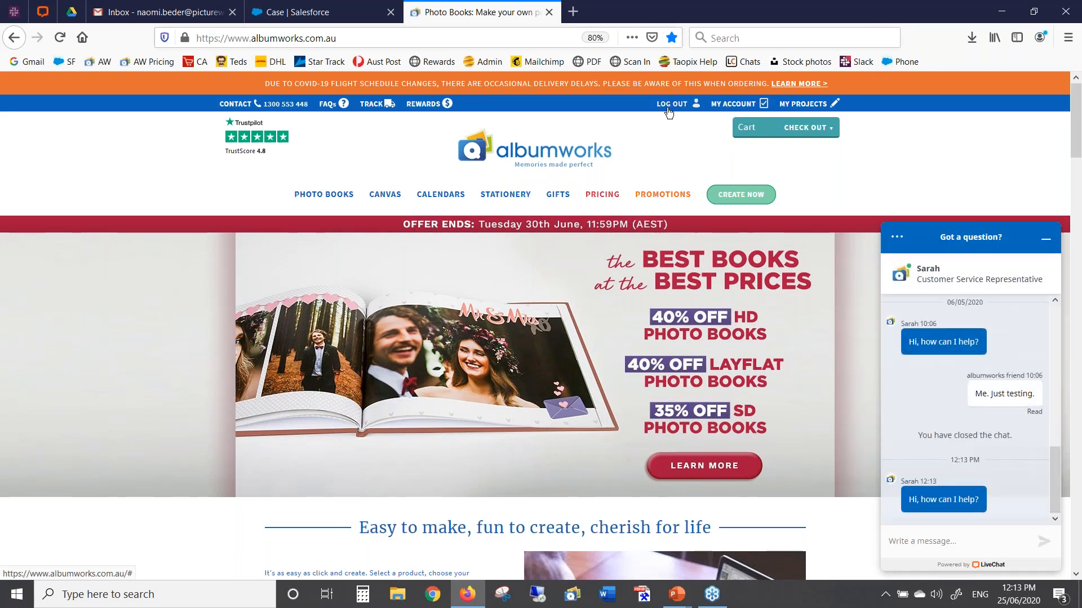
# Step: Log out from the My Projects area and go to the sign-in page
pyautogui.click(810, 106)
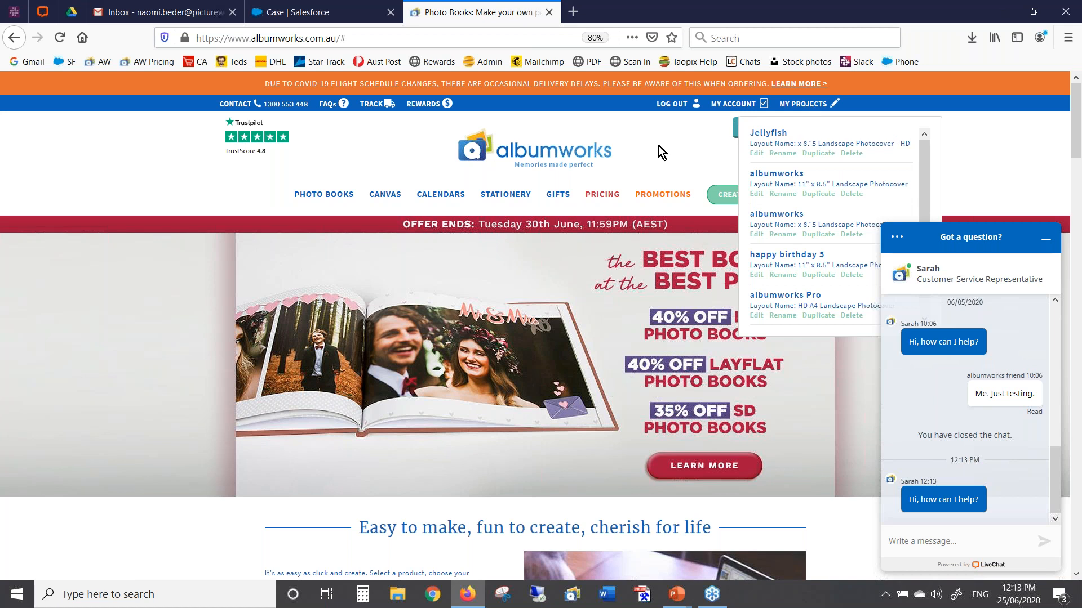
pyautogui.click(676, 109)
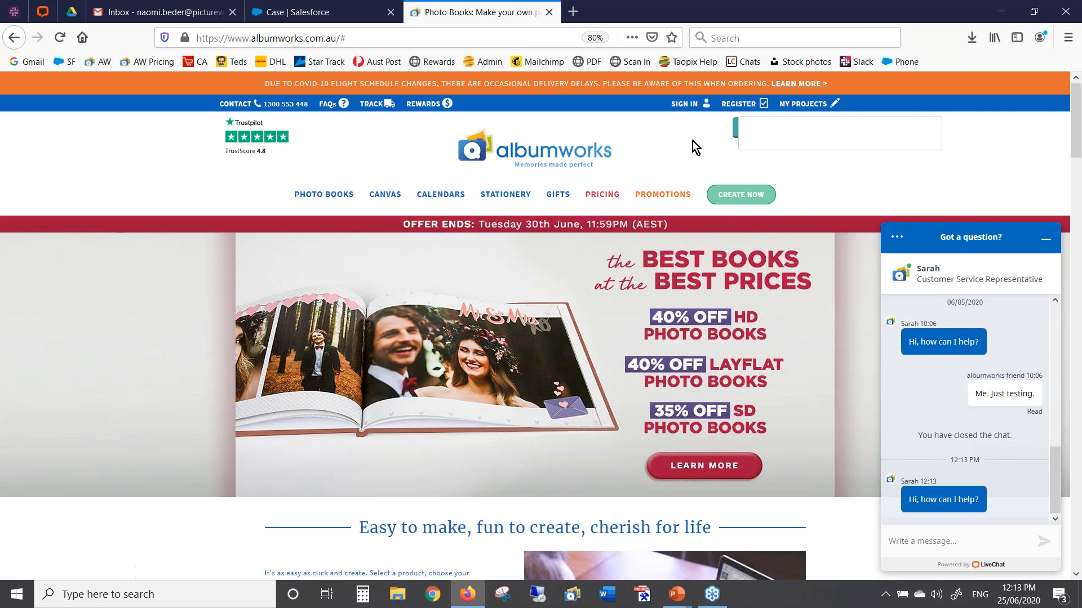
pyautogui.click(684, 104)
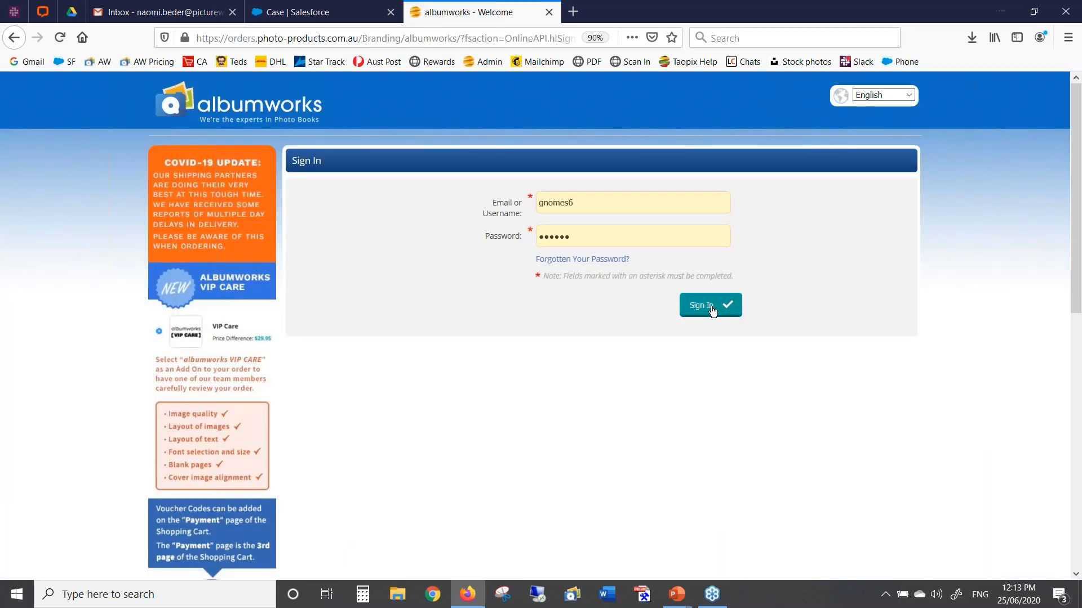
# Step: Sign back in and reopen the Jellyfish project from My Projects in the editor
pyautogui.click(712, 309)
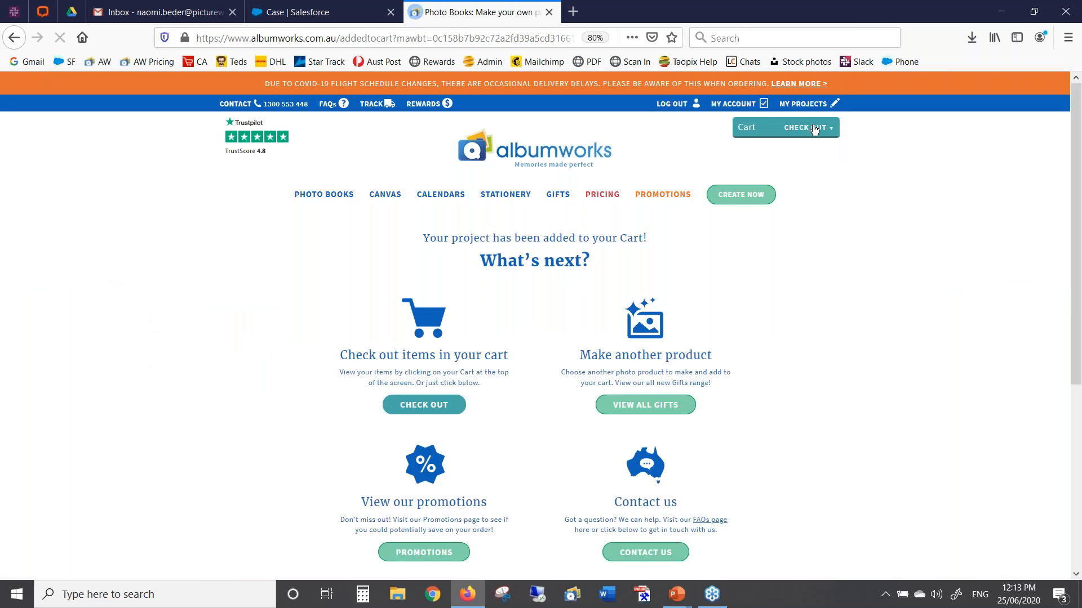
pyautogui.moveTo(800, 107)
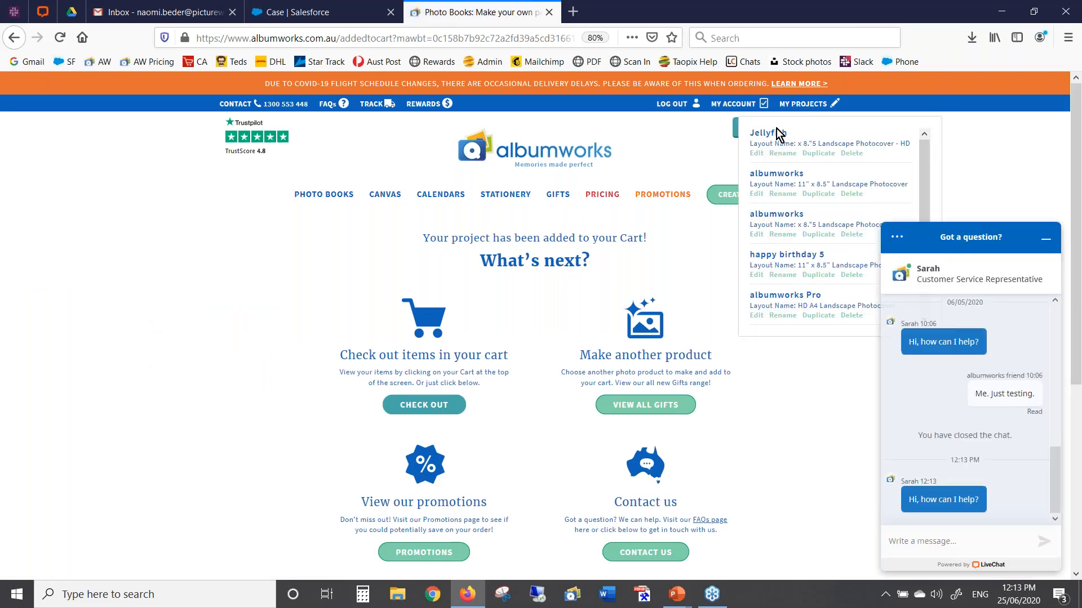
pyautogui.click(754, 158)
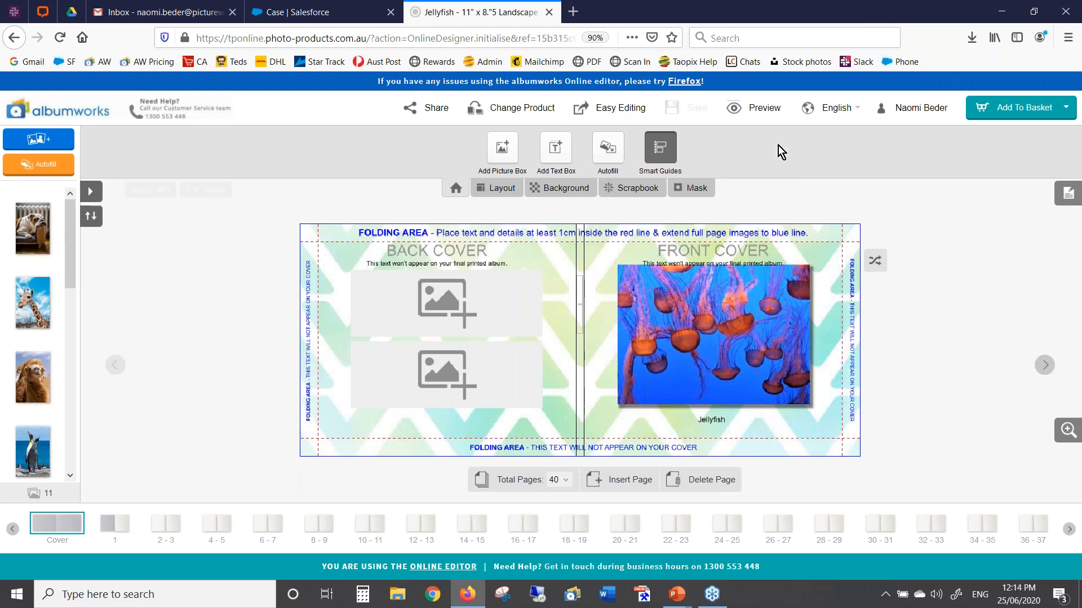
pyautogui.click(758, 112)
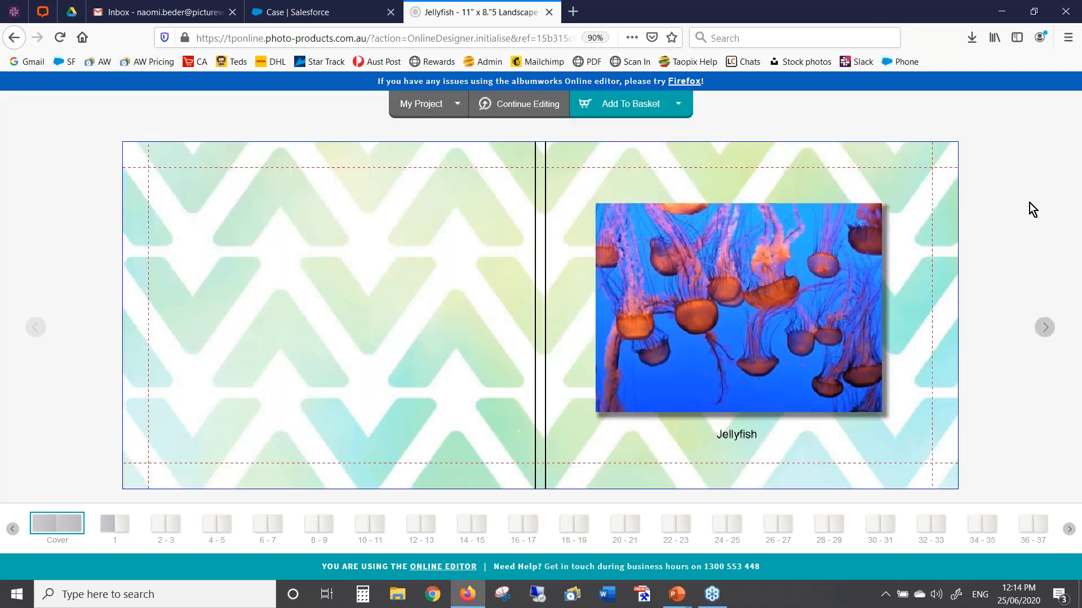
# Step: Preview page 1 of the Jellyfish book, return to editing, and start Add To Basket
pyautogui.click(1044, 328)
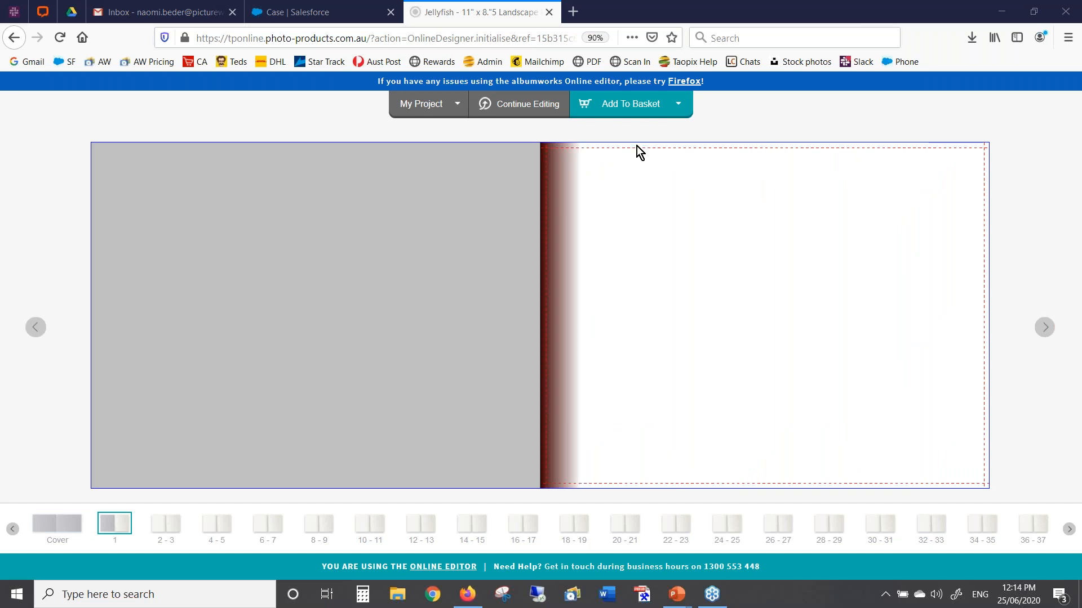
pyautogui.click(427, 107)
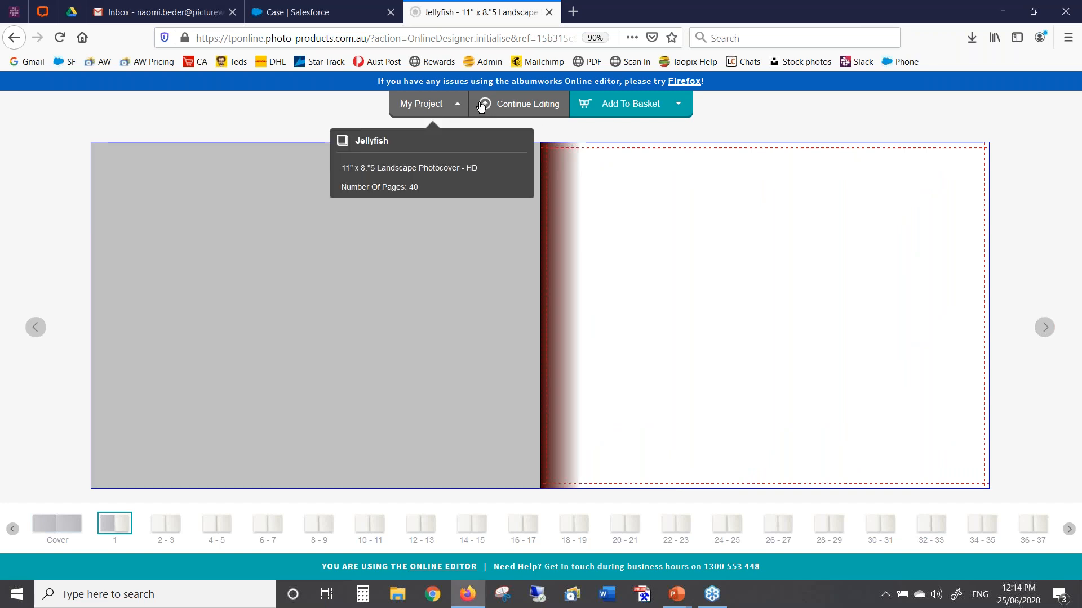
pyautogui.click(519, 107)
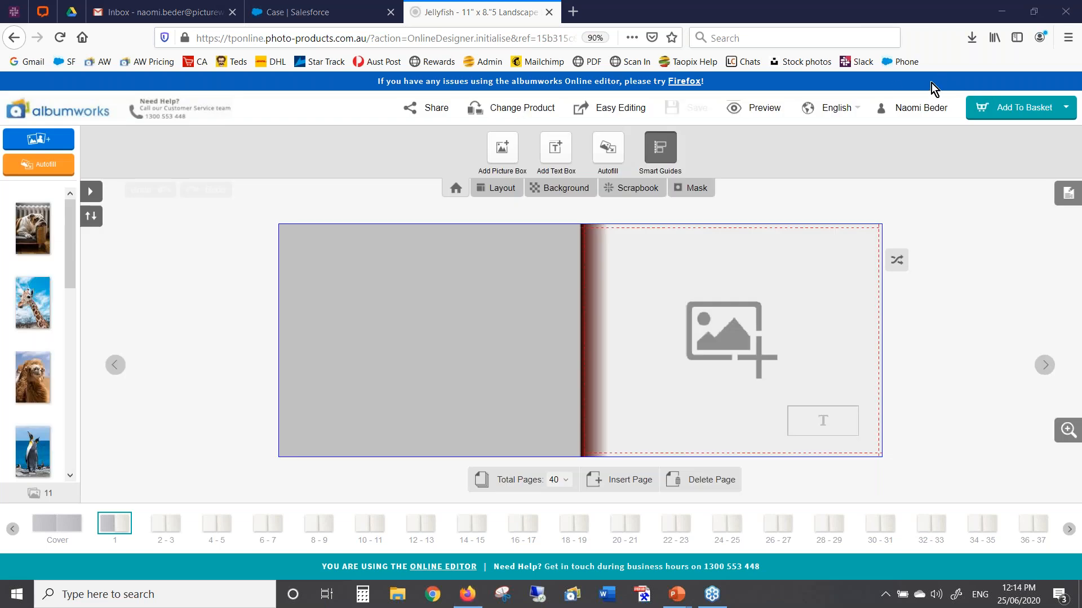
pyautogui.click(1018, 110)
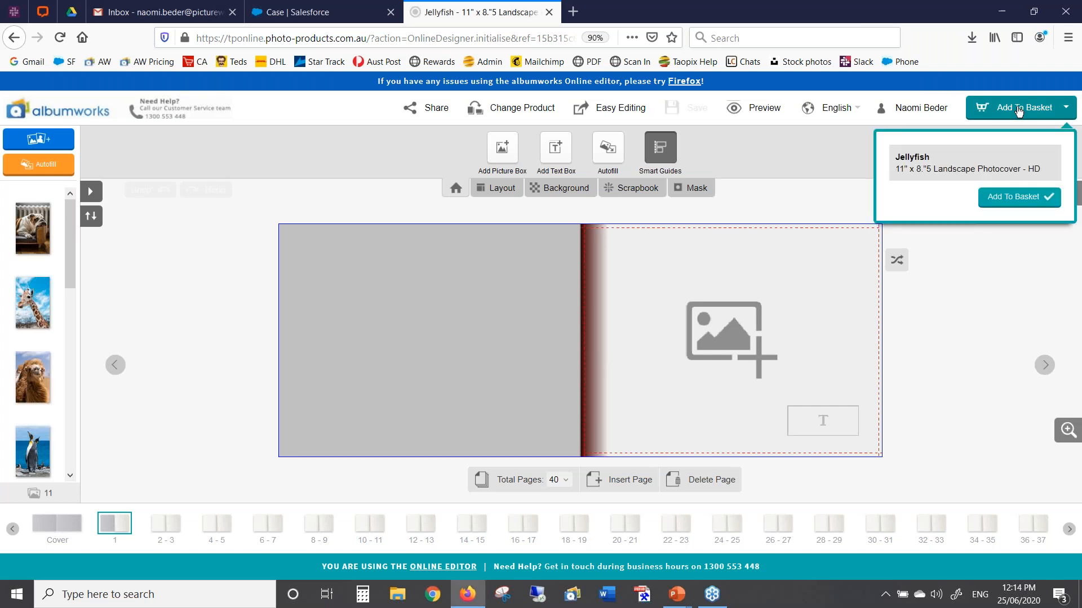
# Step: Confirm adding Jellyfish to the basket, accepting the final check's empty-box warnings
pyautogui.click(1025, 201)
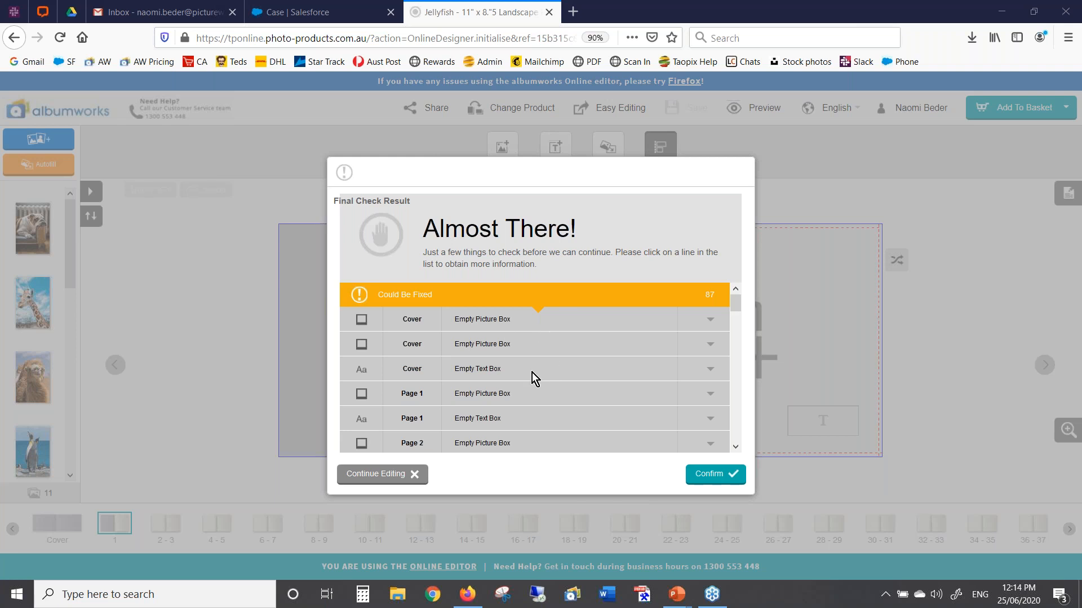
pyautogui.scroll(-10, 531, 373)
pyautogui.scroll(-6, 531, 373)
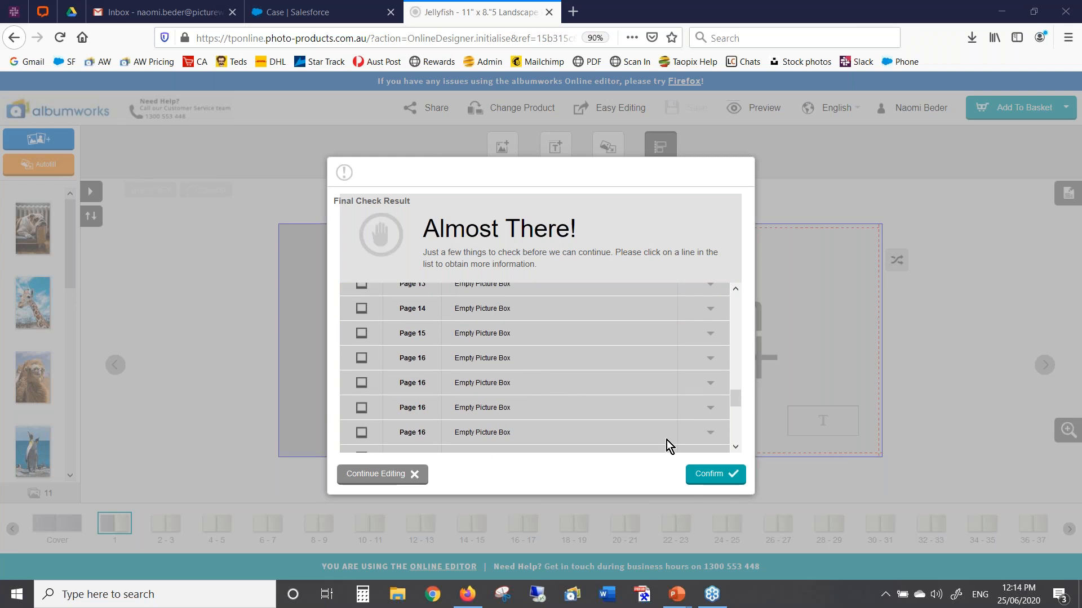
pyautogui.click(715, 477)
pyautogui.click(683, 379)
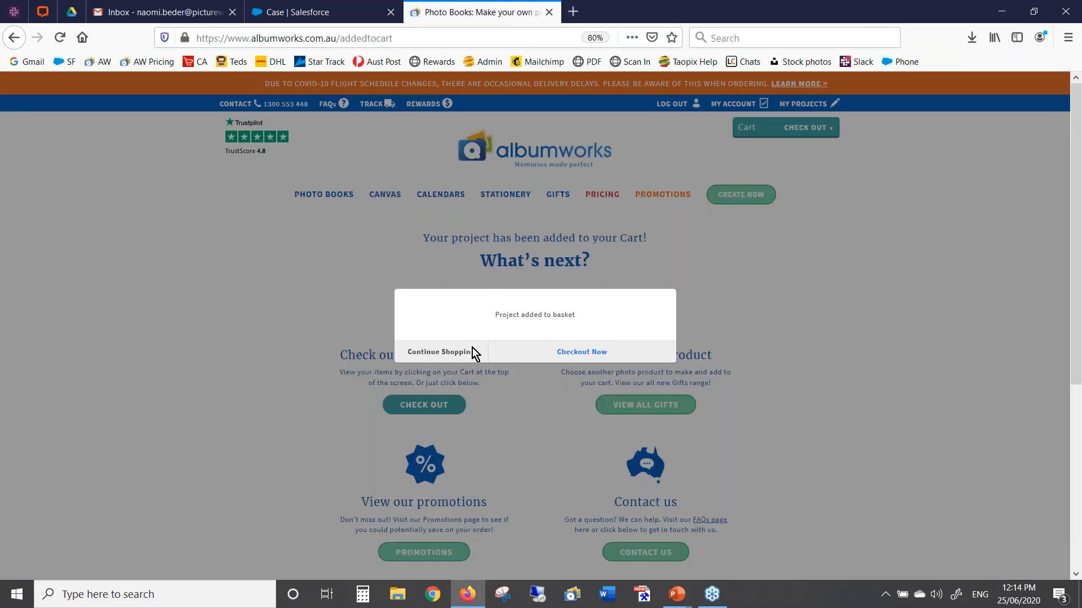
# Step: Dismiss the basket notice and check out the $69.95 Jellyfish photobook, totalling $122.45
pyautogui.click(468, 353)
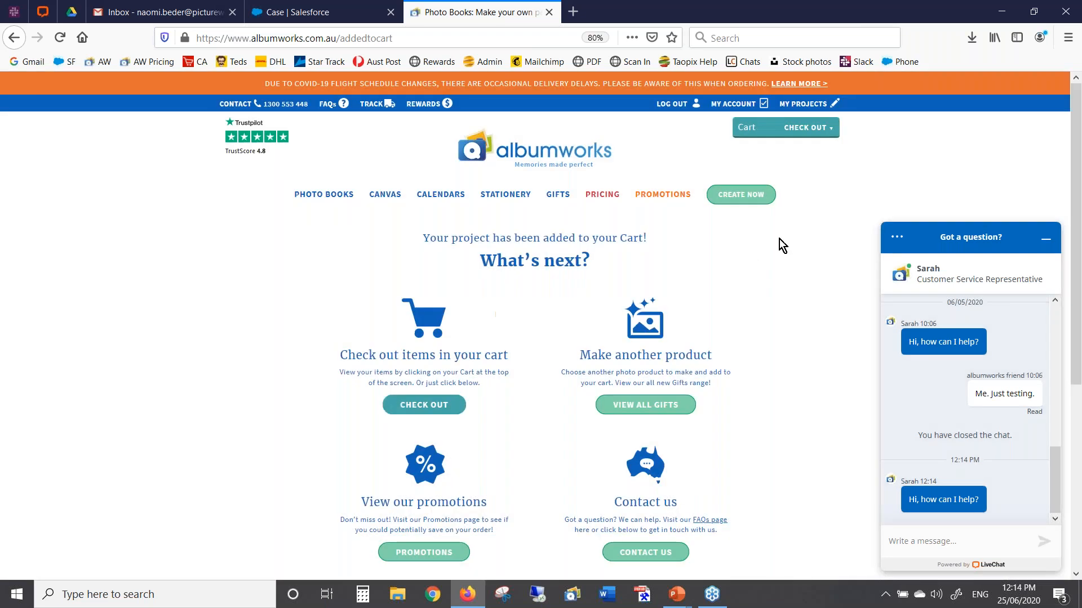
pyautogui.click(805, 131)
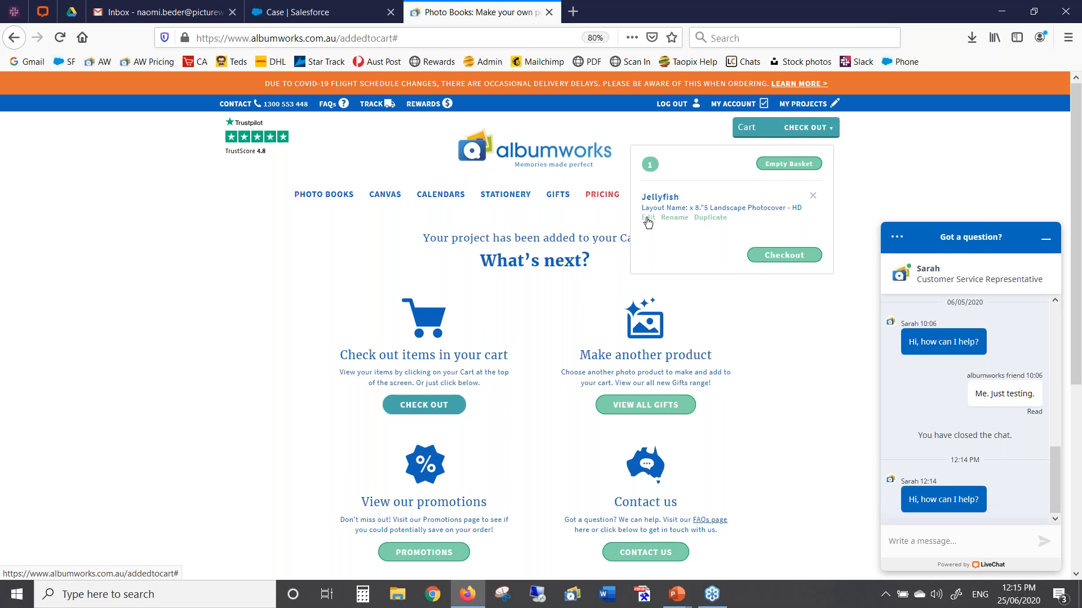
pyautogui.click(781, 258)
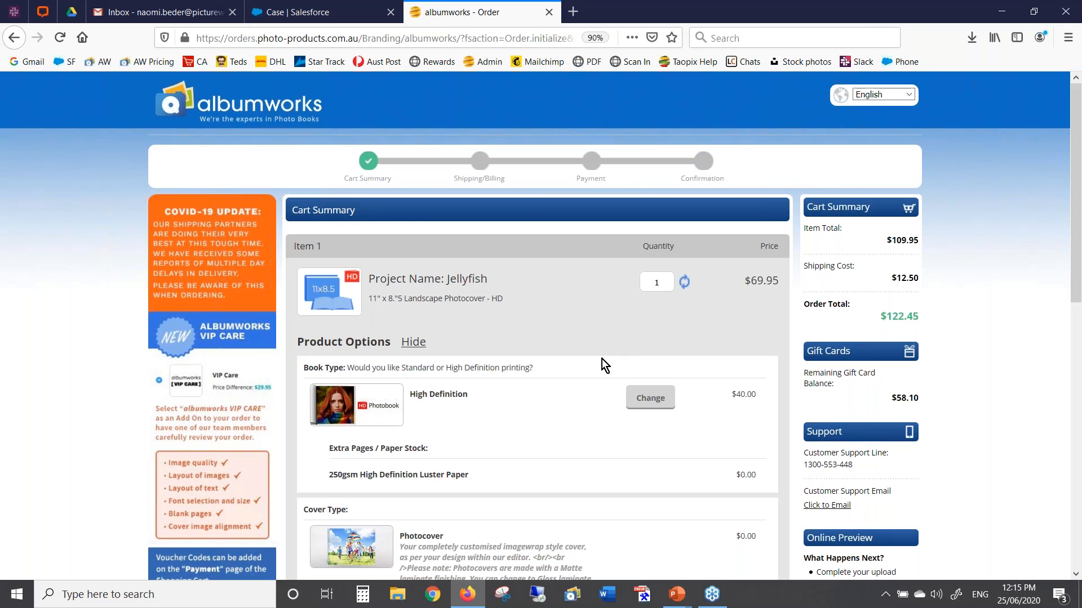
# Step: Zoom out and continue from the cart summary through shipping/billing to Payment, showing $64.35
pyautogui.scroll(-4, 602, 360)
pyautogui.hotkey('ctrl', '-')
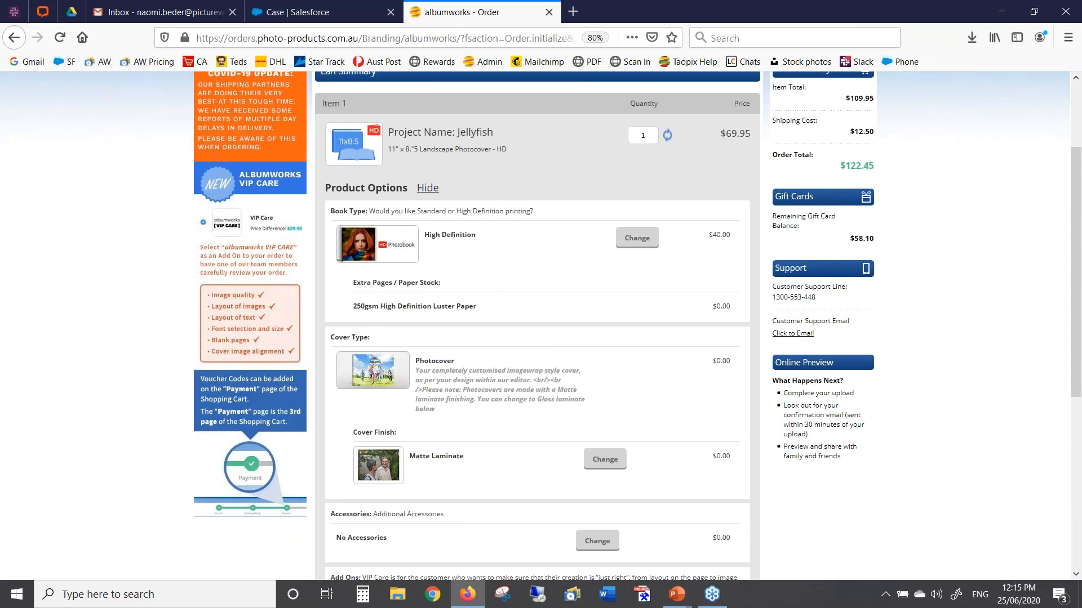
pyautogui.scroll(-2, 397, 394)
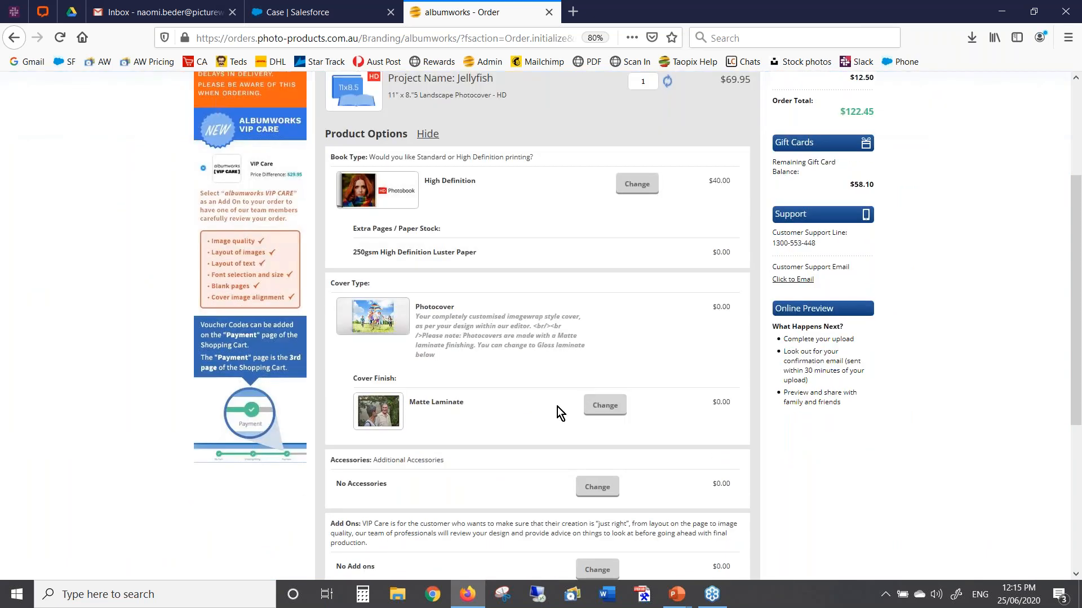
pyautogui.scroll(-3, 557, 406)
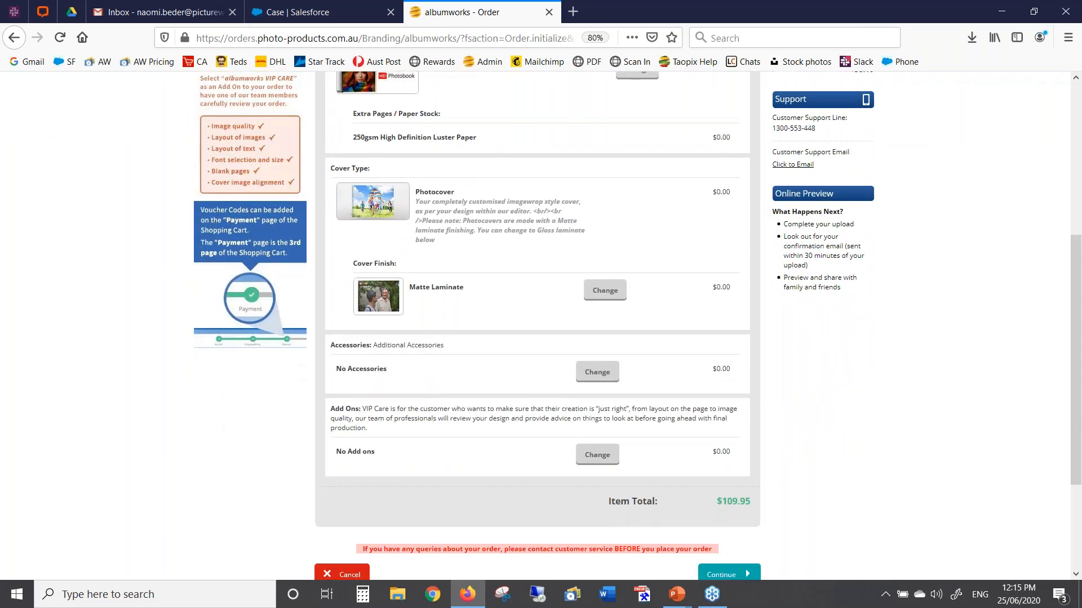
pyautogui.scroll(-3, 714, 473)
pyautogui.click(722, 460)
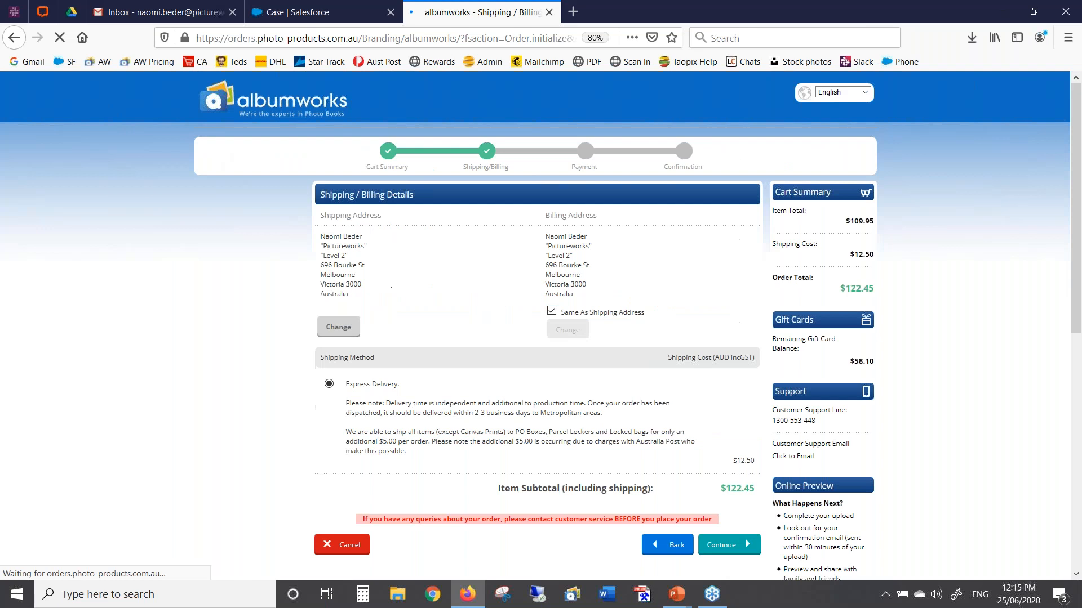
pyautogui.scroll(-3, 736, 467)
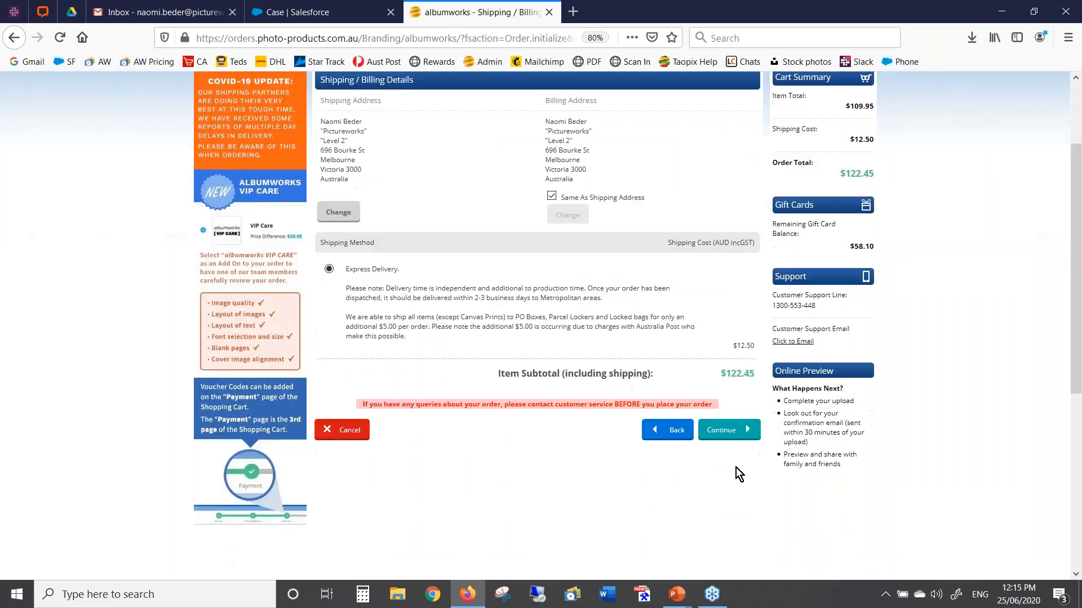
pyautogui.click(733, 438)
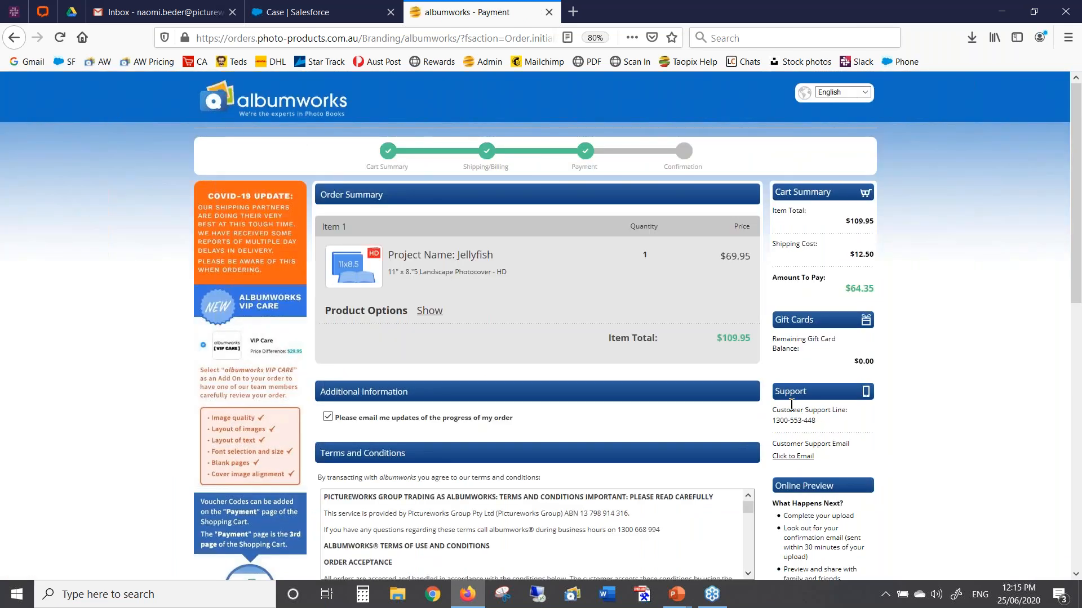
# Step: Scroll the Payment page down to the Voucher Code field and enter BESTBOOKS40
pyautogui.scroll(-3, 826, 444)
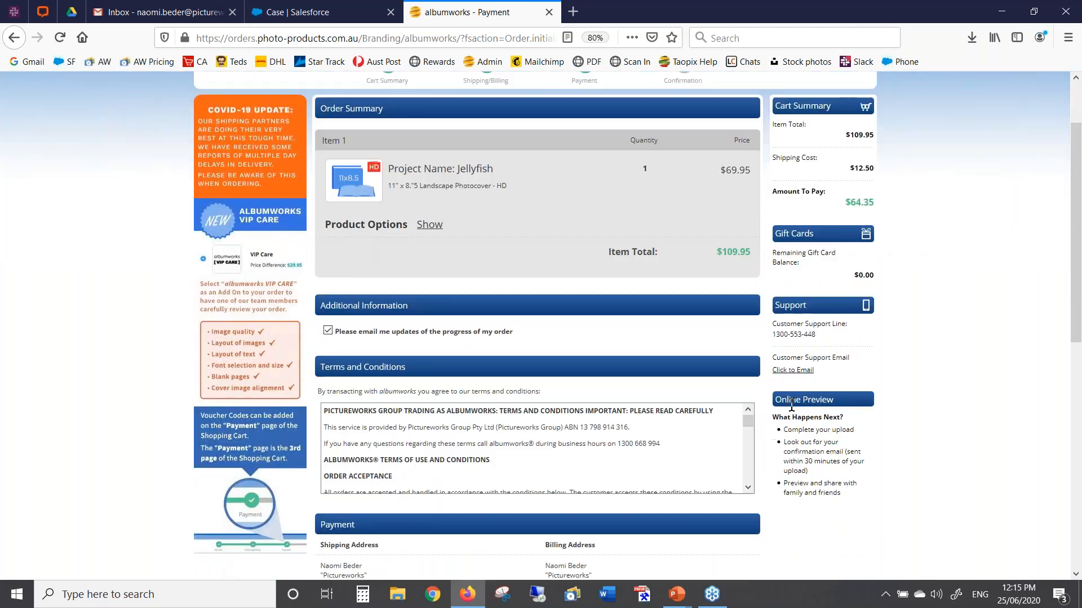
pyautogui.scroll(-1, 826, 445)
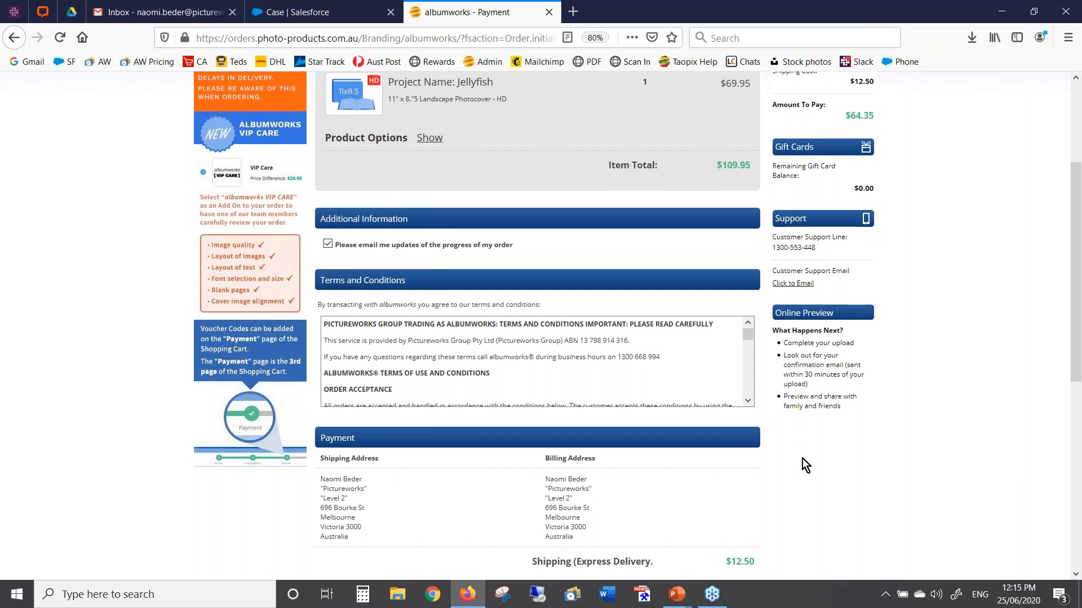
pyautogui.scroll(-1, 803, 459)
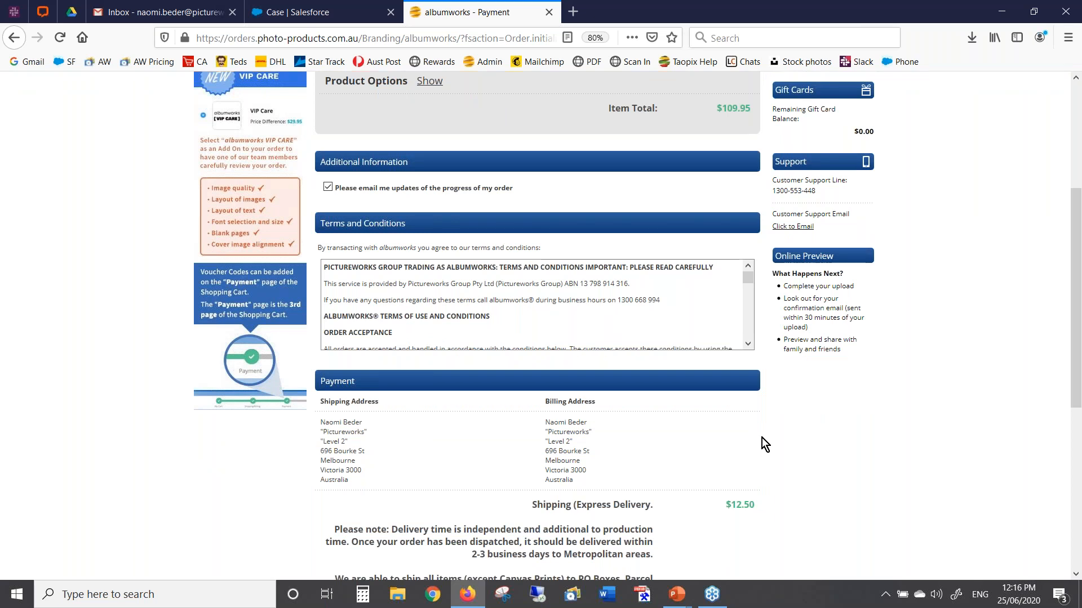
pyautogui.scroll(-3, 761, 438)
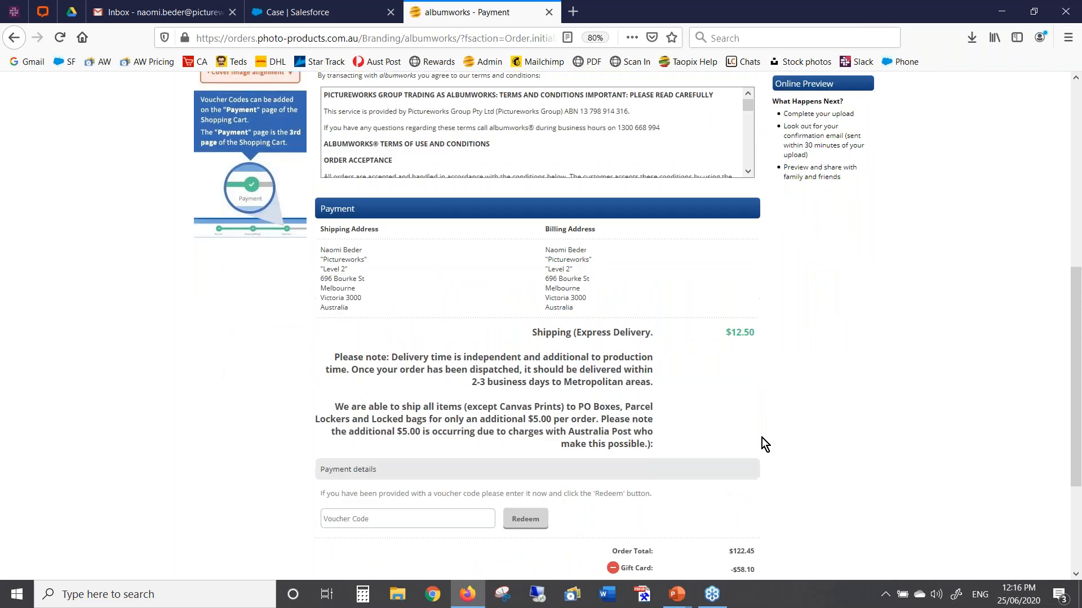
pyautogui.scroll(-2, 762, 438)
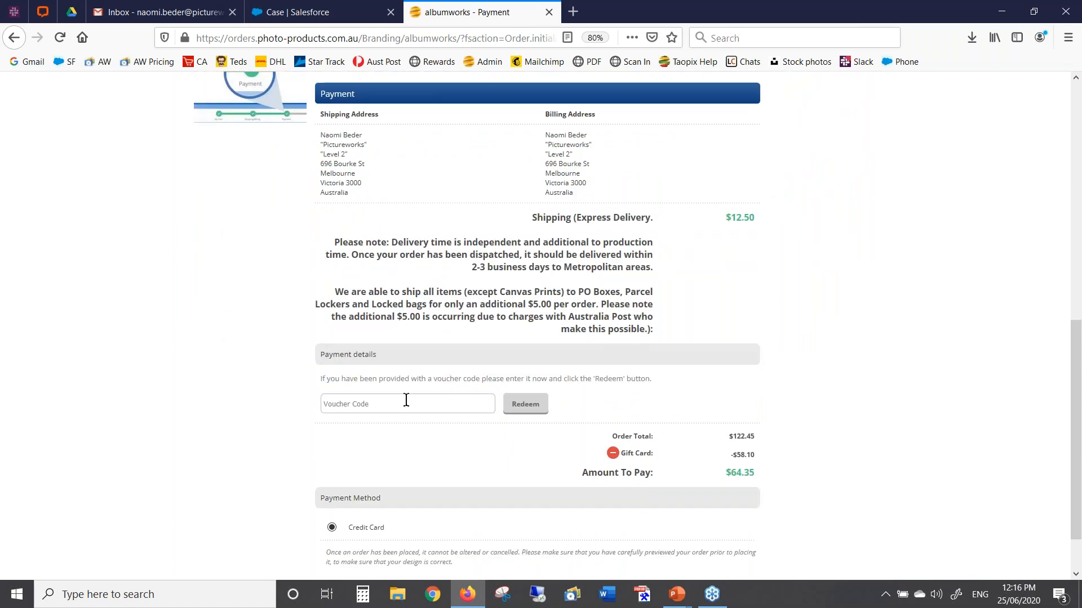
pyautogui.click(361, 404)
# Step: Redeem voucher BESTBOOKS40, bringing the item total to $65.97 and amount to pay to $20.37
pyautogui.write('BESTBOOKS40')
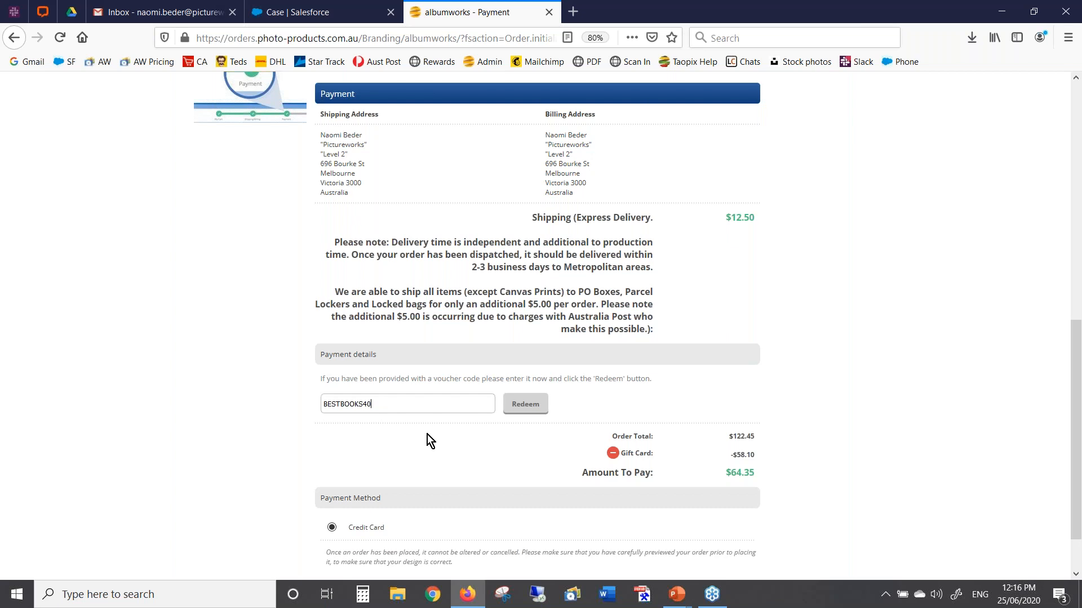
pyautogui.click(522, 412)
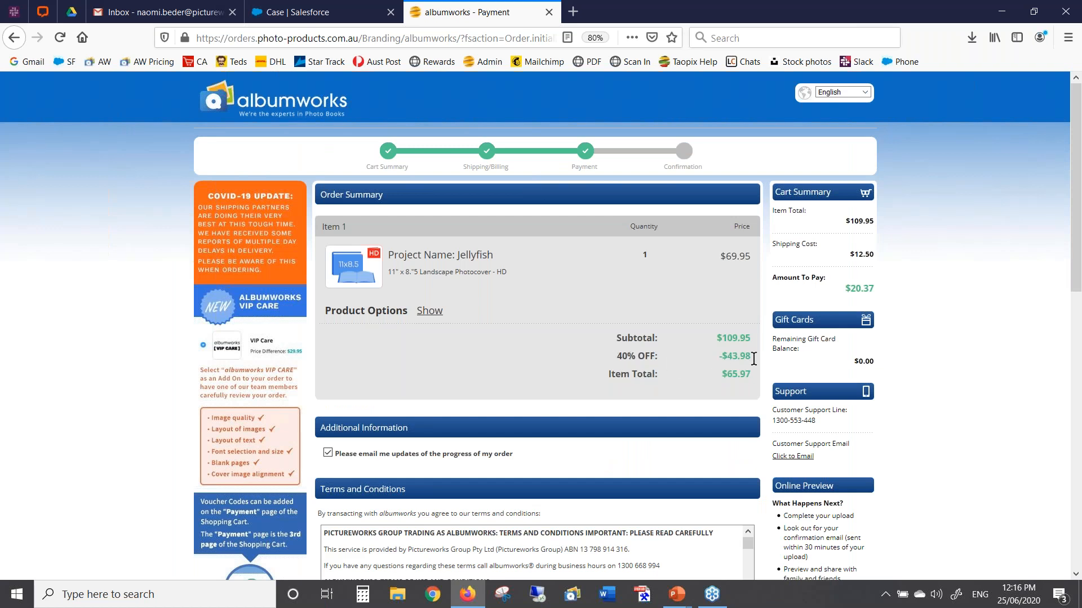
pyautogui.scroll(-5, 755, 362)
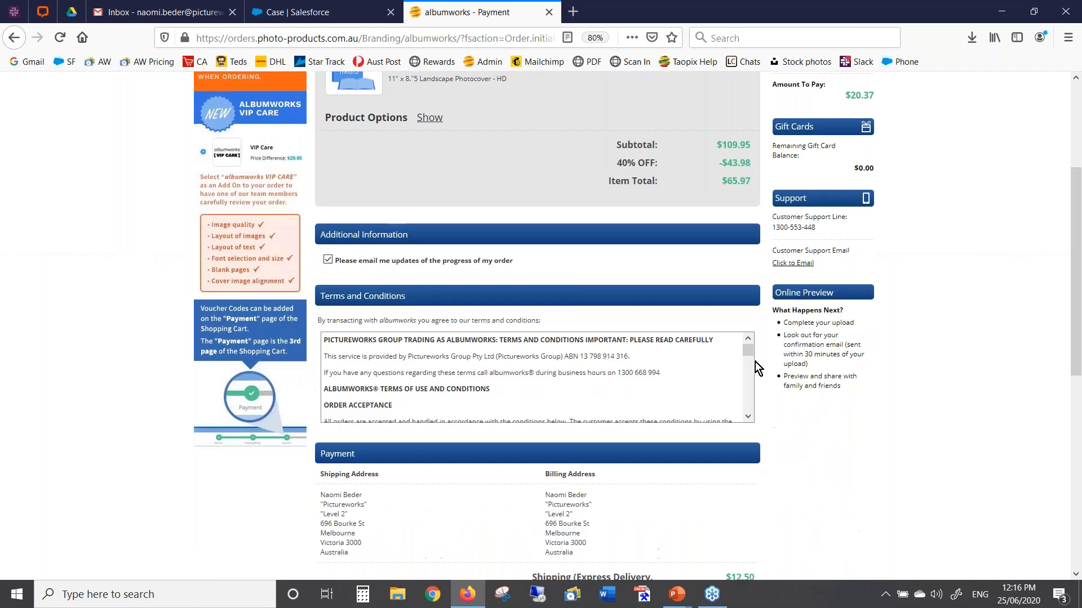
pyautogui.scroll(-1, 755, 362)
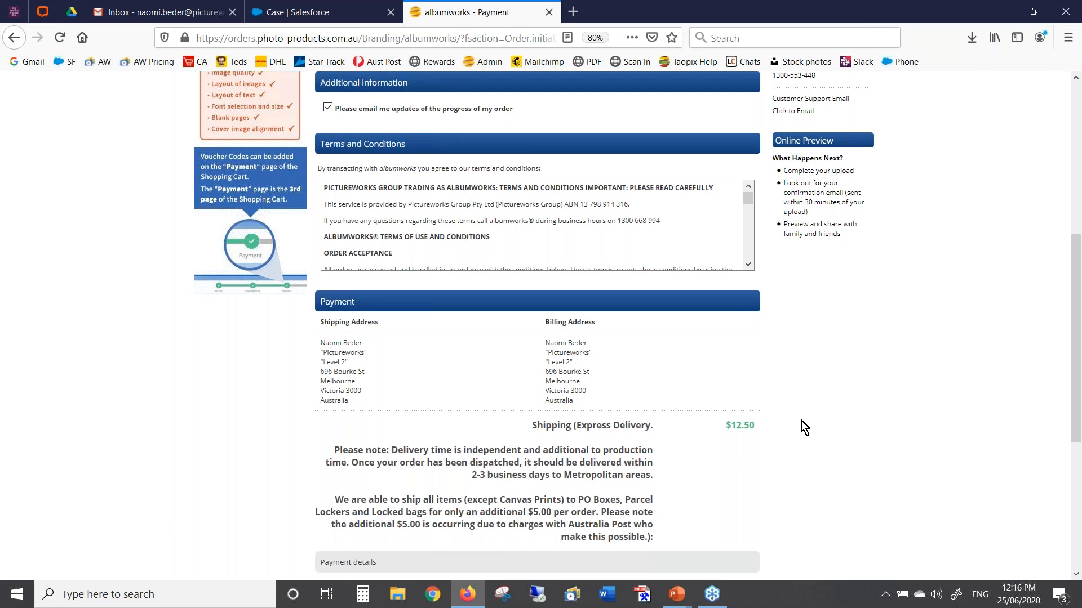
pyautogui.scroll(-3, 801, 421)
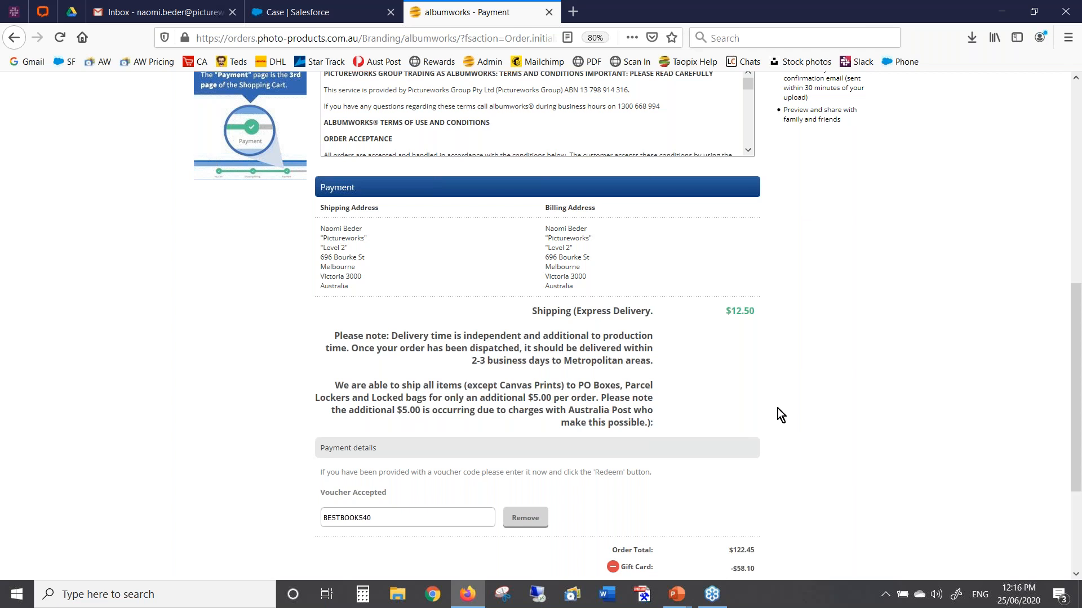
# Step: Remove the gift card from the payment so the amount to pay becomes $78.47
pyautogui.scroll(-3, 782, 407)
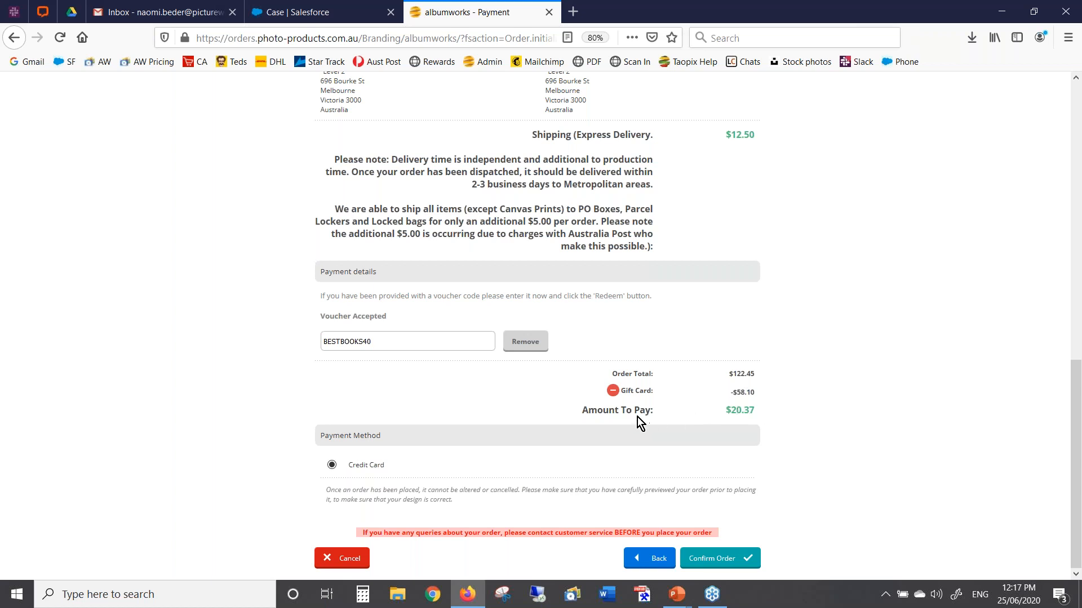
pyautogui.click(612, 391)
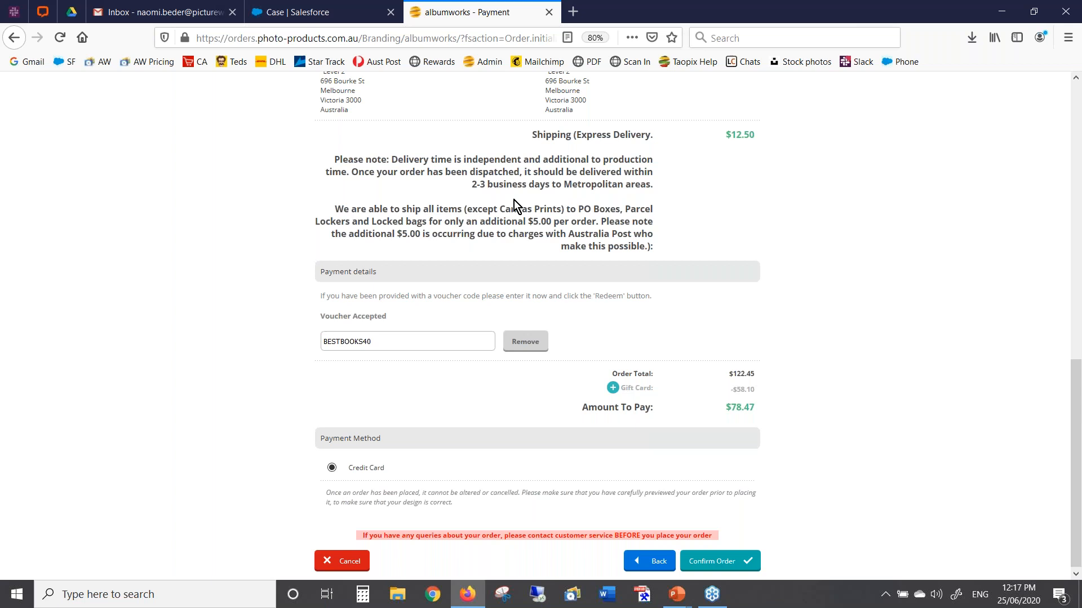
pyautogui.hotkey('alt', 'Tab')
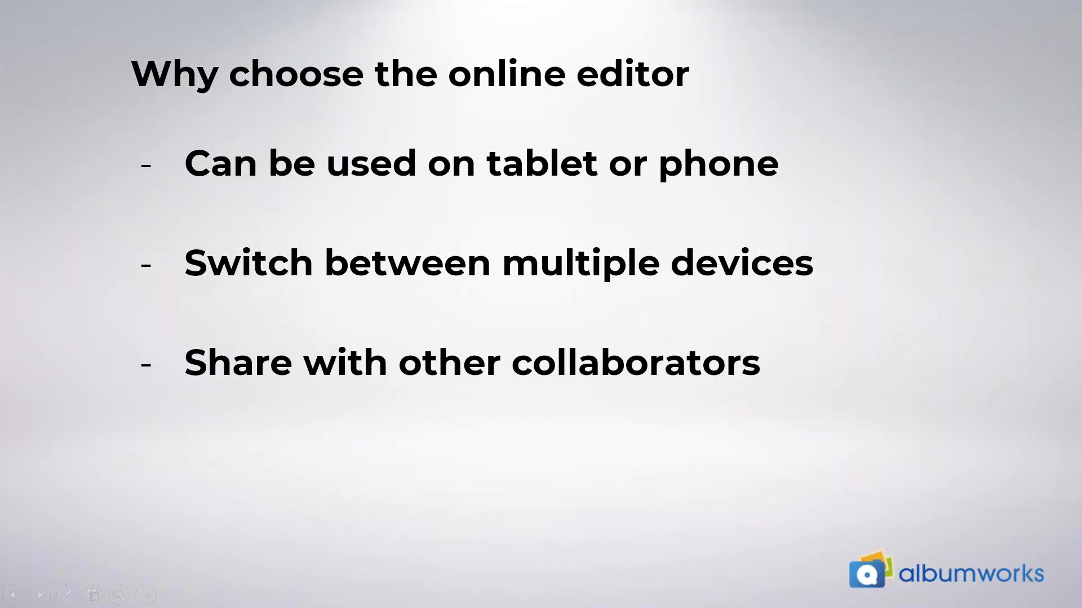
# Step: Advance the webinar slide show to the next slide, then return to PowerPoint's editing window
pyautogui.press('Right')
pyautogui.press('Right')
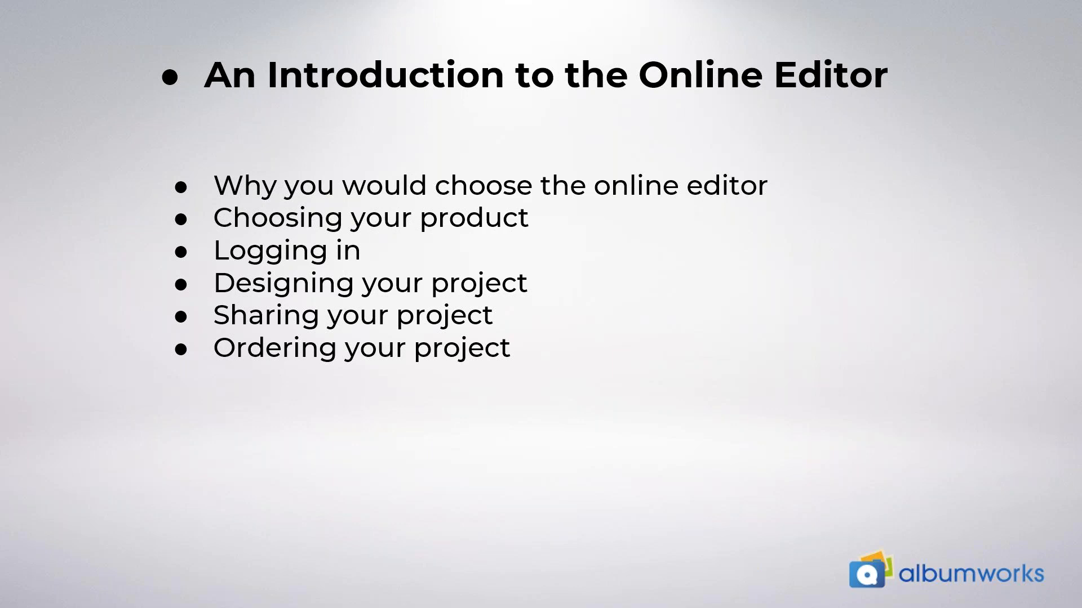
pyautogui.hotkey('alt', 'Tab')
pyautogui.hotkey('alt', 'Tab')
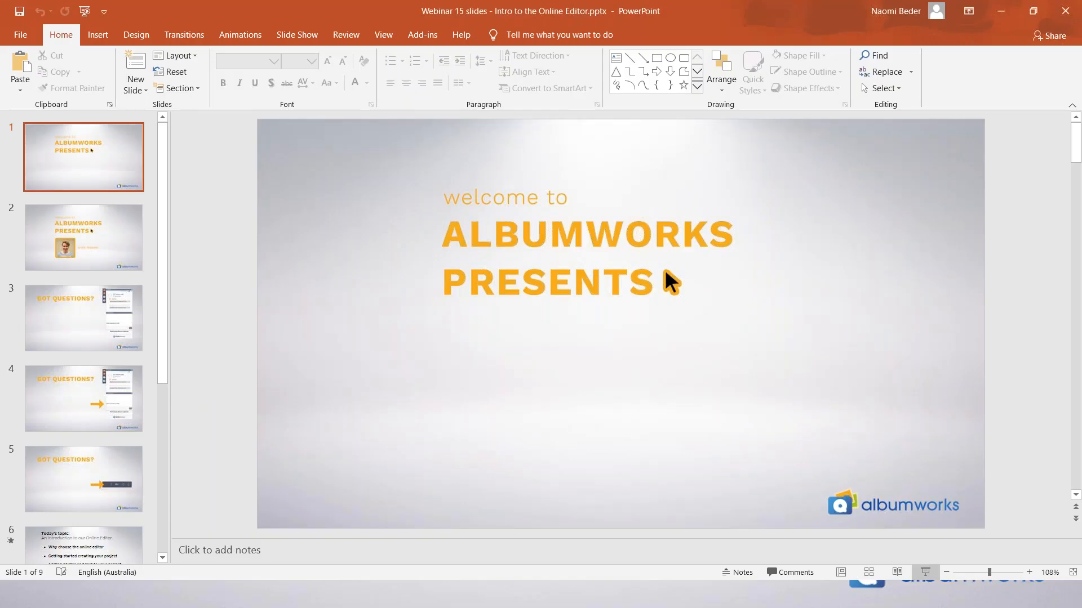
pyautogui.hotkey('alt', 'Tab')
pyautogui.hotkey('alt', 'Tab')
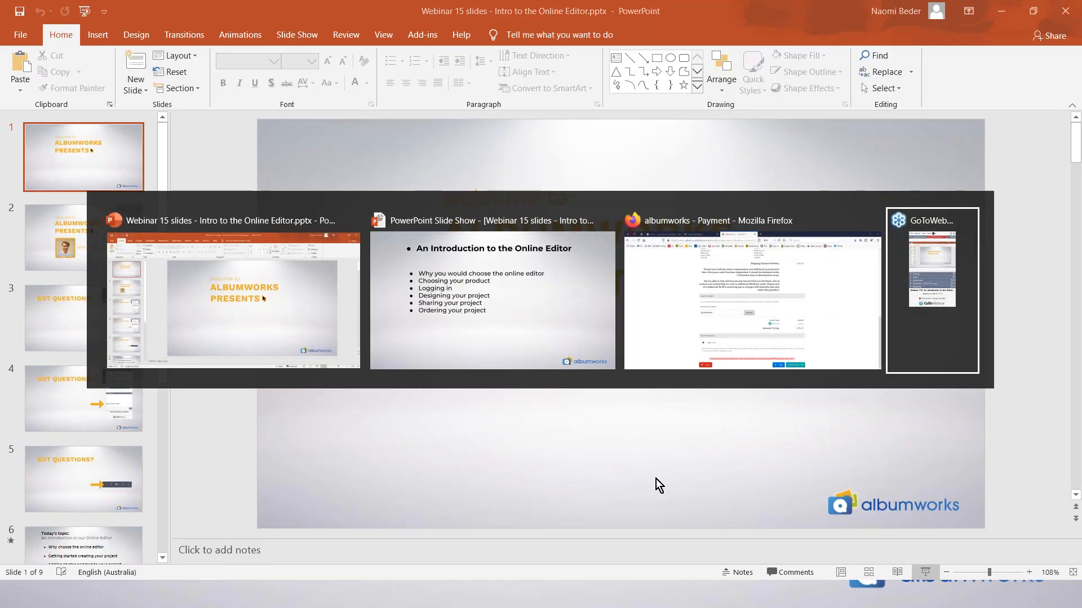
# Step: Go back to the added-to-cart page and reopen the Jellyfish book from the Cart for editing
pyautogui.click(710, 316)
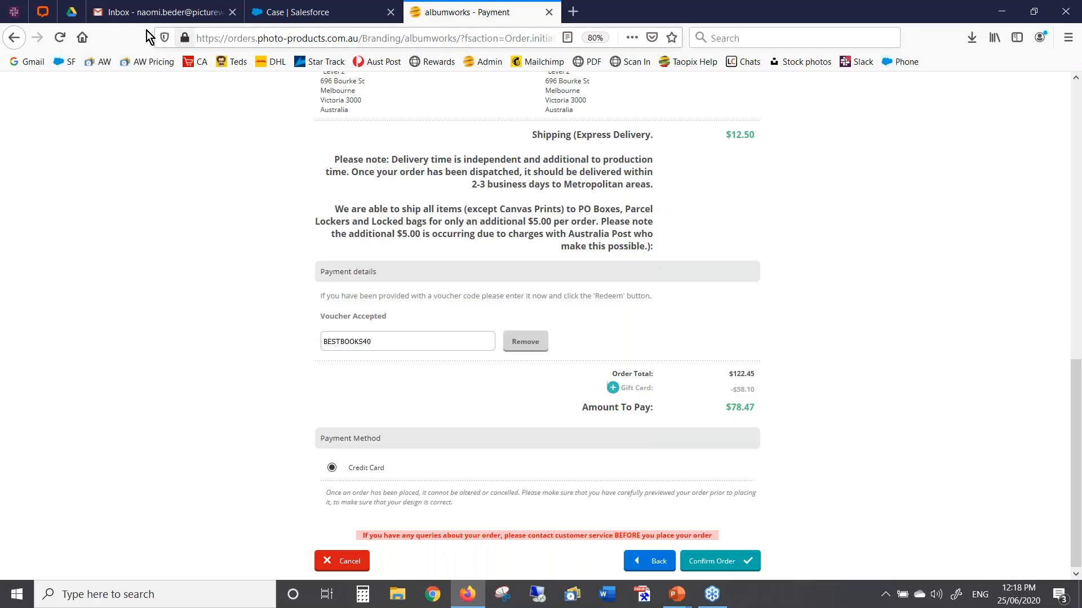
pyautogui.click(12, 38)
pyautogui.click(12, 39)
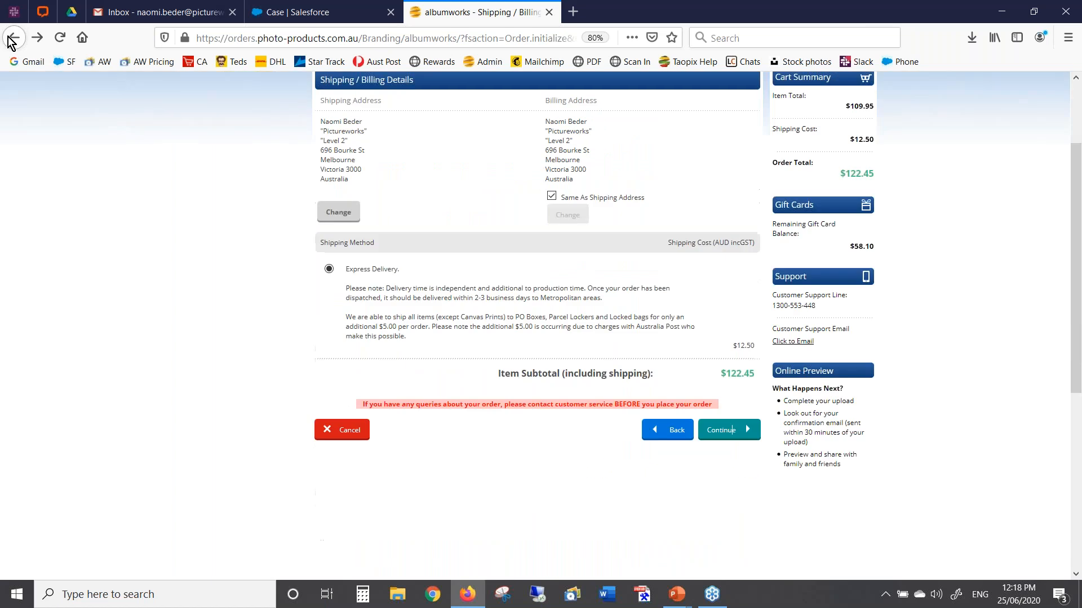
pyautogui.click(12, 39)
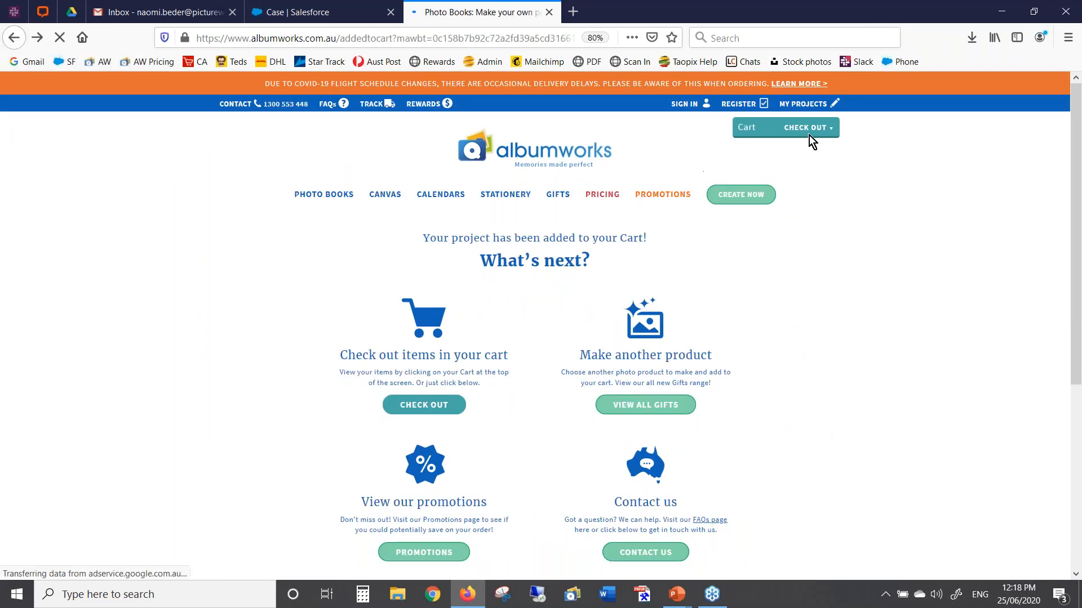
pyautogui.moveTo(803, 112)
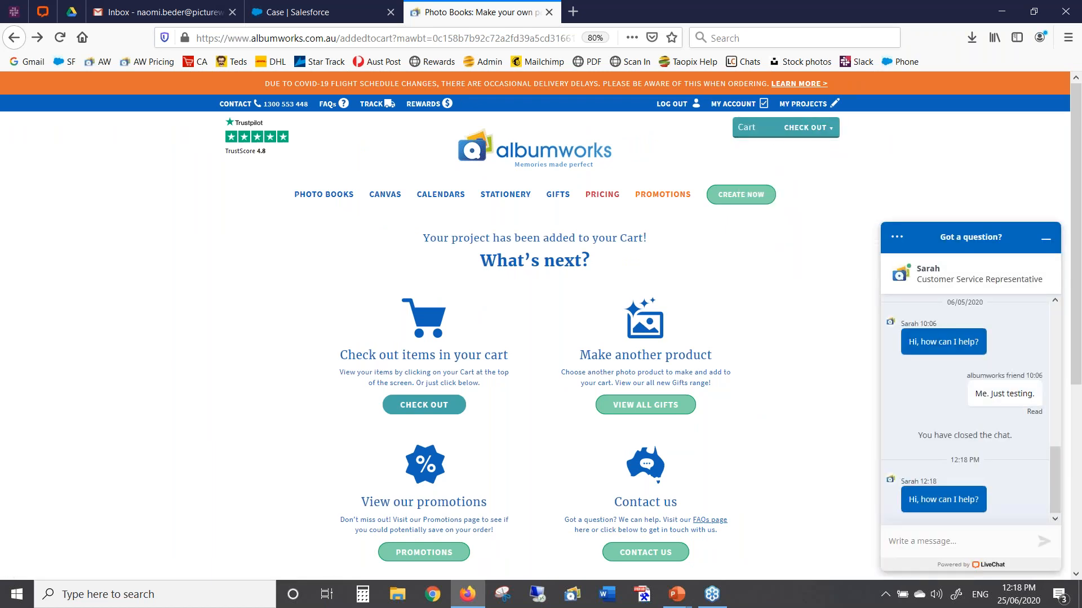
pyautogui.moveTo(793, 130)
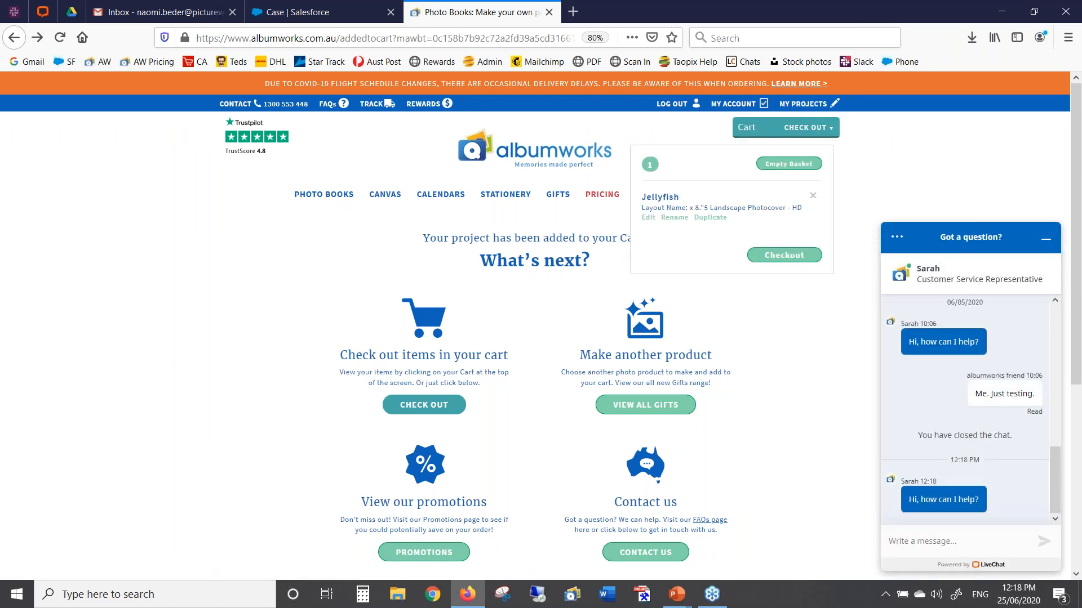
pyautogui.click(648, 219)
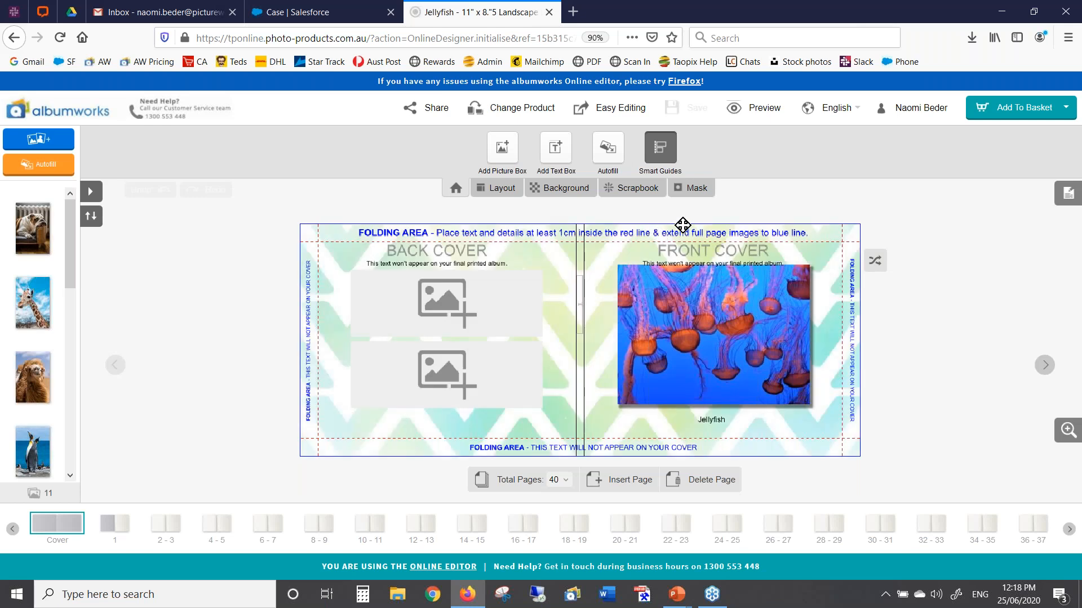
# Step: Copy the Jellyfish project's share link from the Share dialog
pyautogui.click(434, 112)
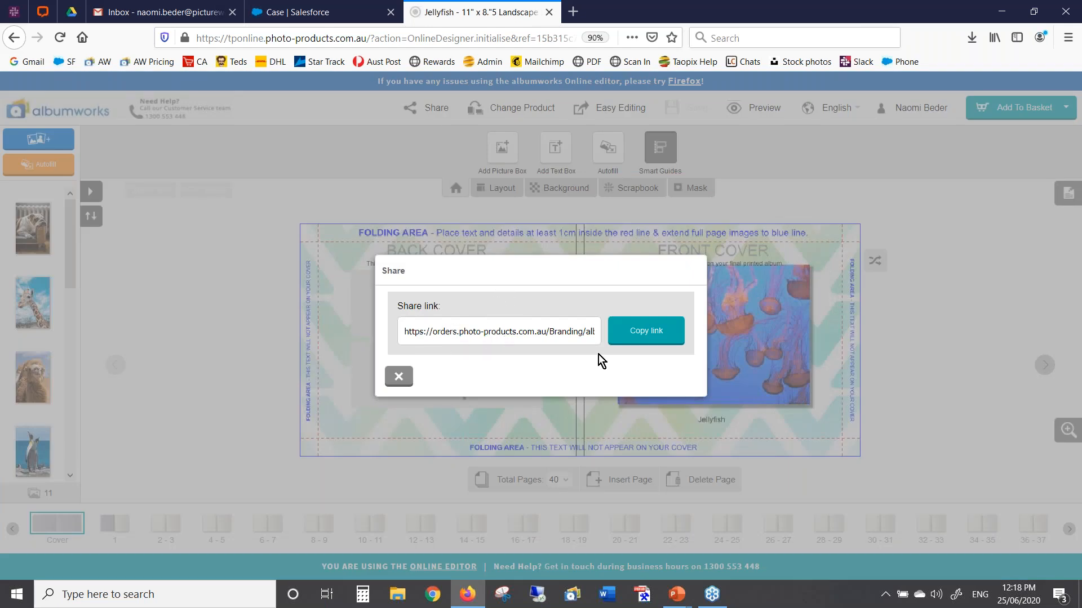
pyautogui.click(650, 336)
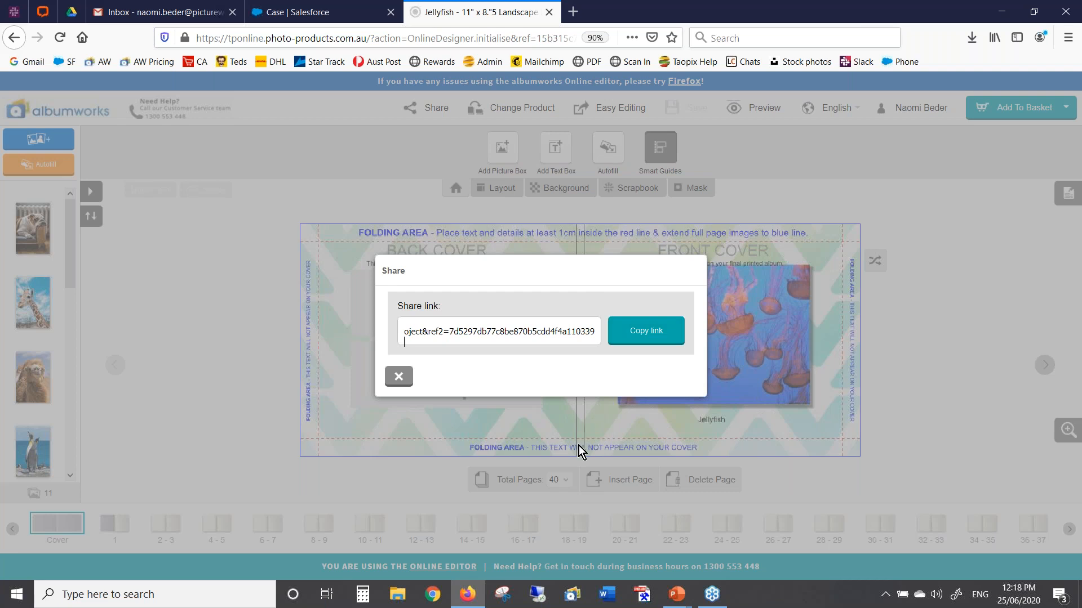
pyautogui.click(432, 595)
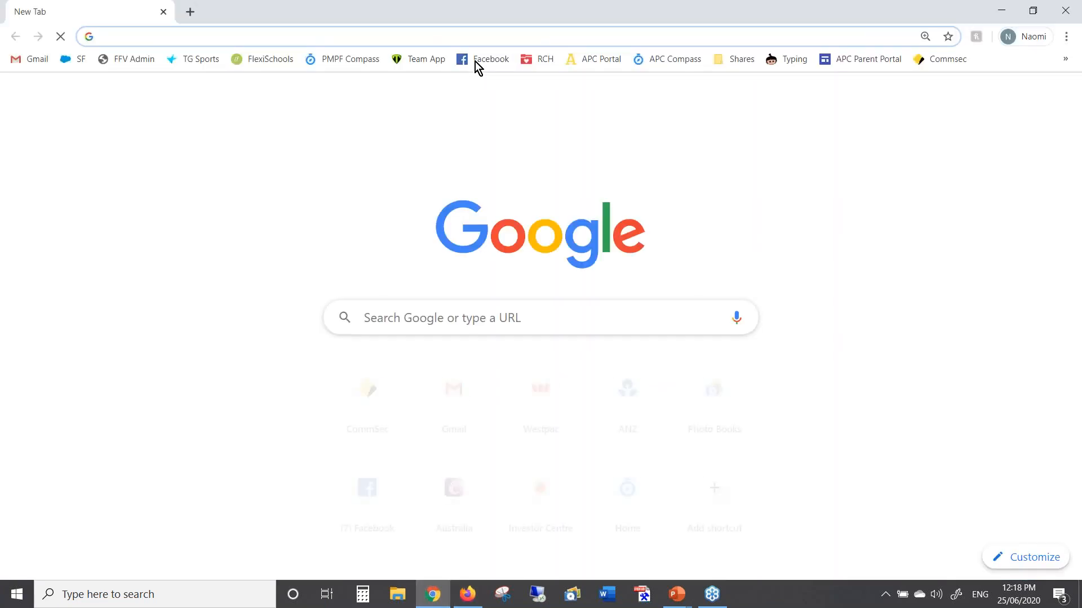
# Step: Paste the copied share link into Chrome and load the Jellyfish book preview
pyautogui.click(466, 35)
pyautogui.hotkey('ctrl', 'v')
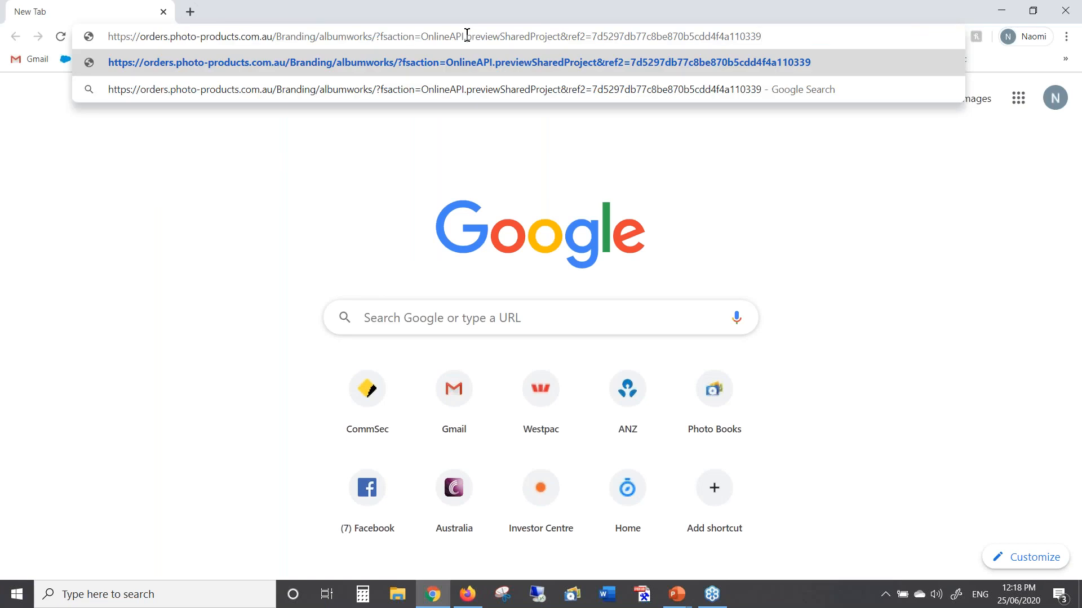
pyautogui.press('Return')
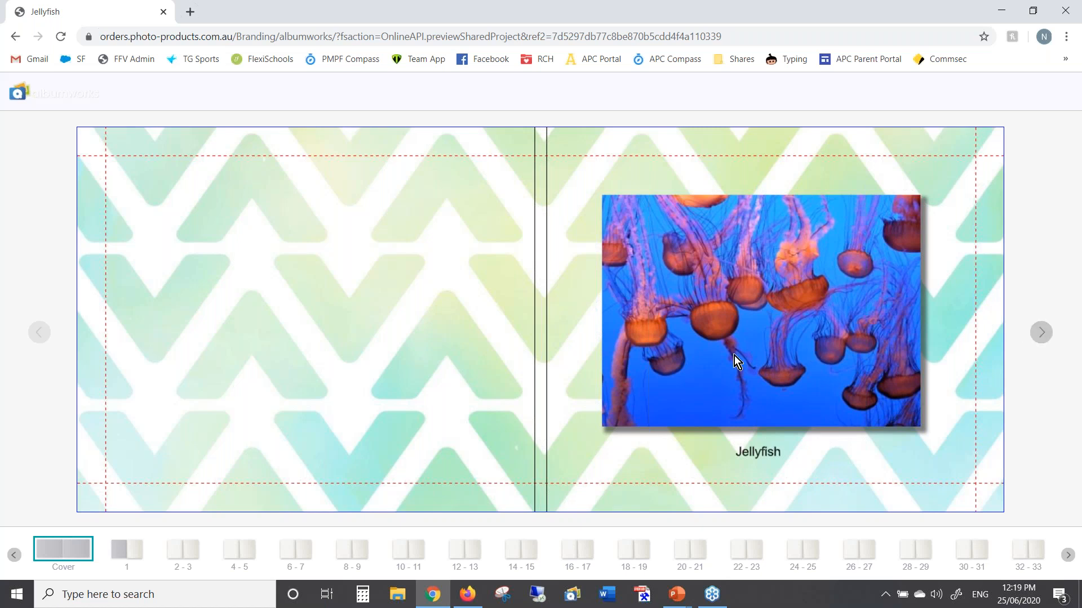
# Step: Switch back to the full-screen webinar slide show
pyautogui.hotkey('alt', 'Tab')
pyautogui.press('Tab')
pyautogui.hotkey('alt', 'Tab')
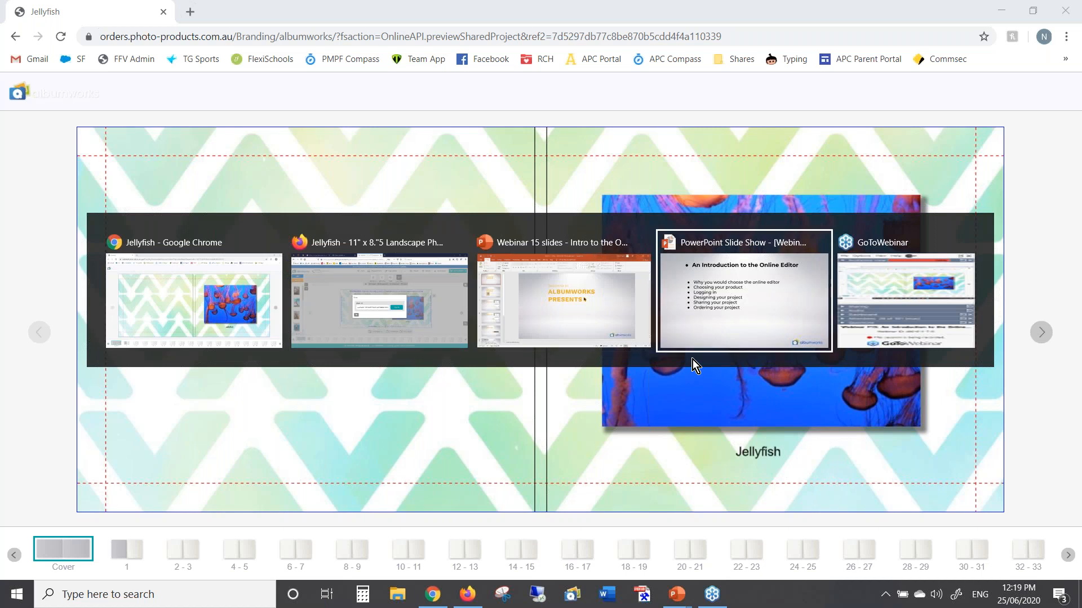